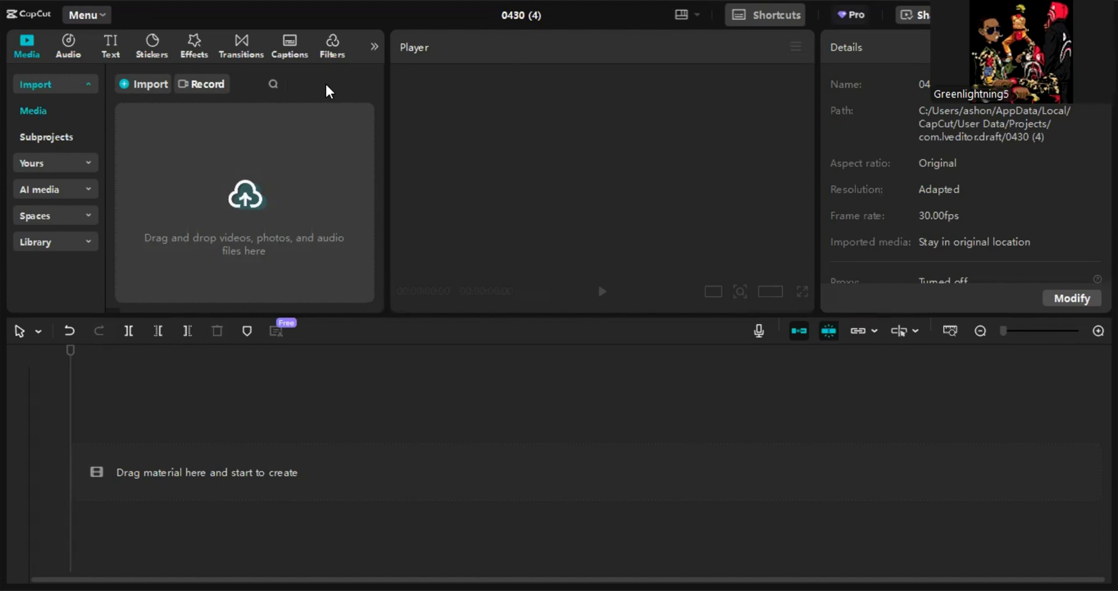
{"action": "left_click", "coordinate": [55, 106]}
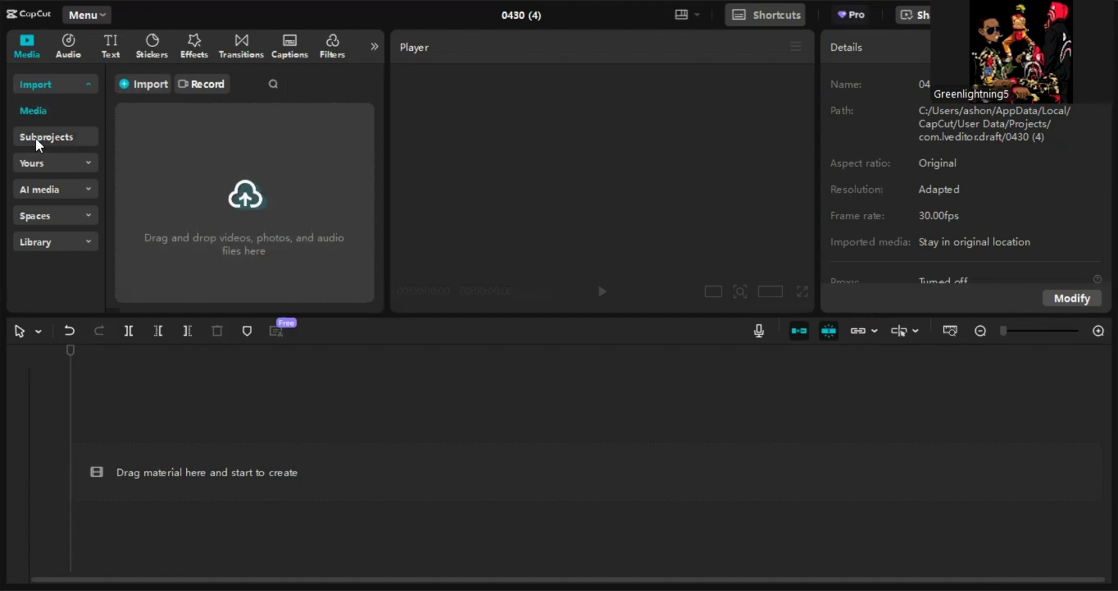
{"action": "left_click", "coordinate": [169, 83]}
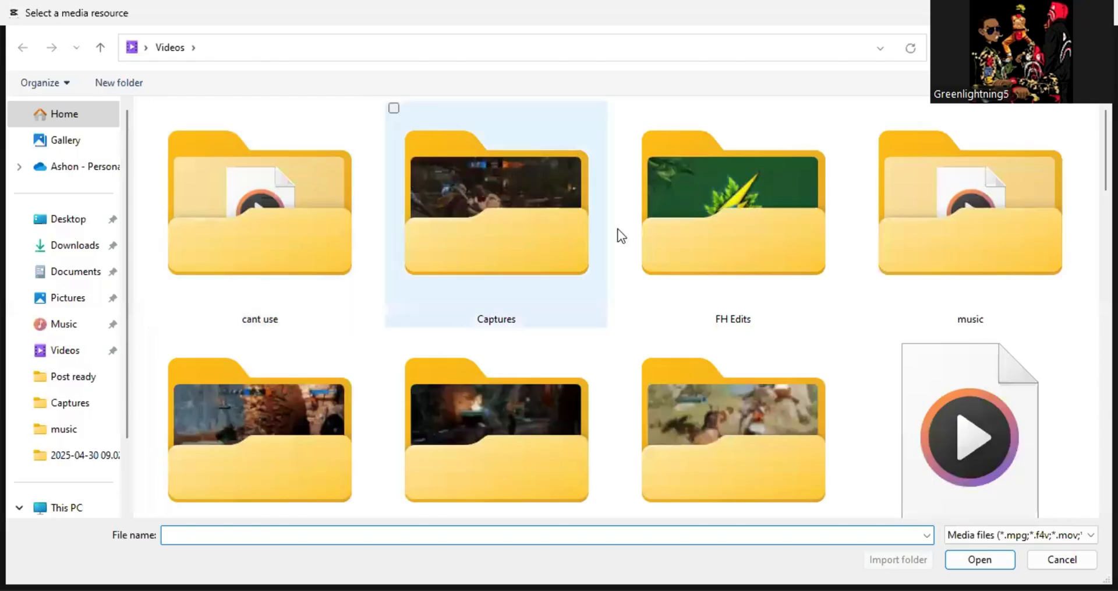
{"action": "scroll", "coordinate": [619, 234], "scroll_direction": "down", "scroll_amount": 4}
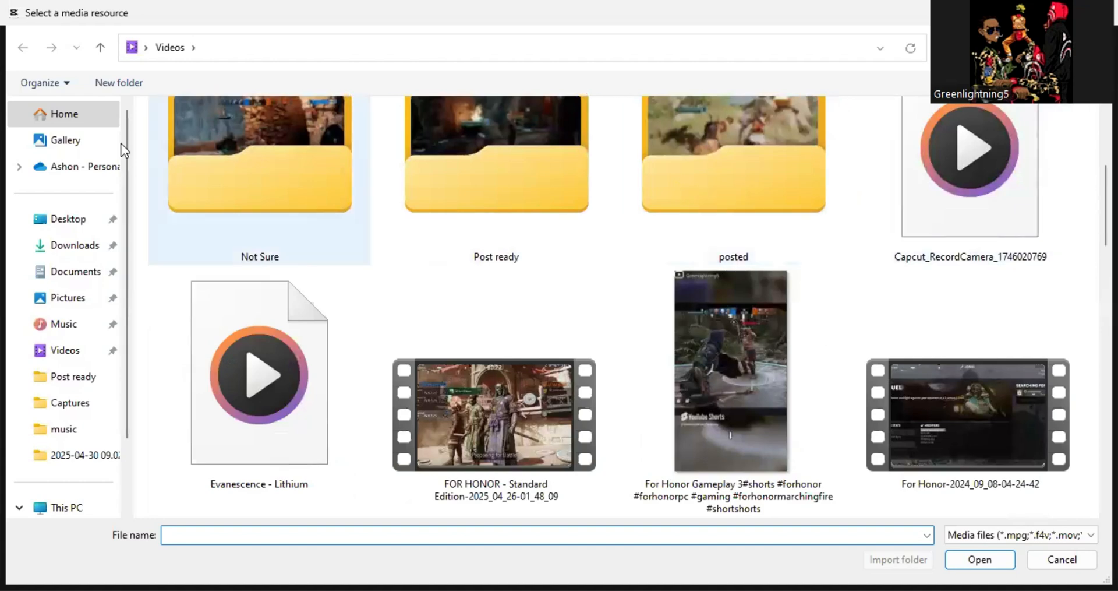
{"action": "left_click", "coordinate": [36, 143]}
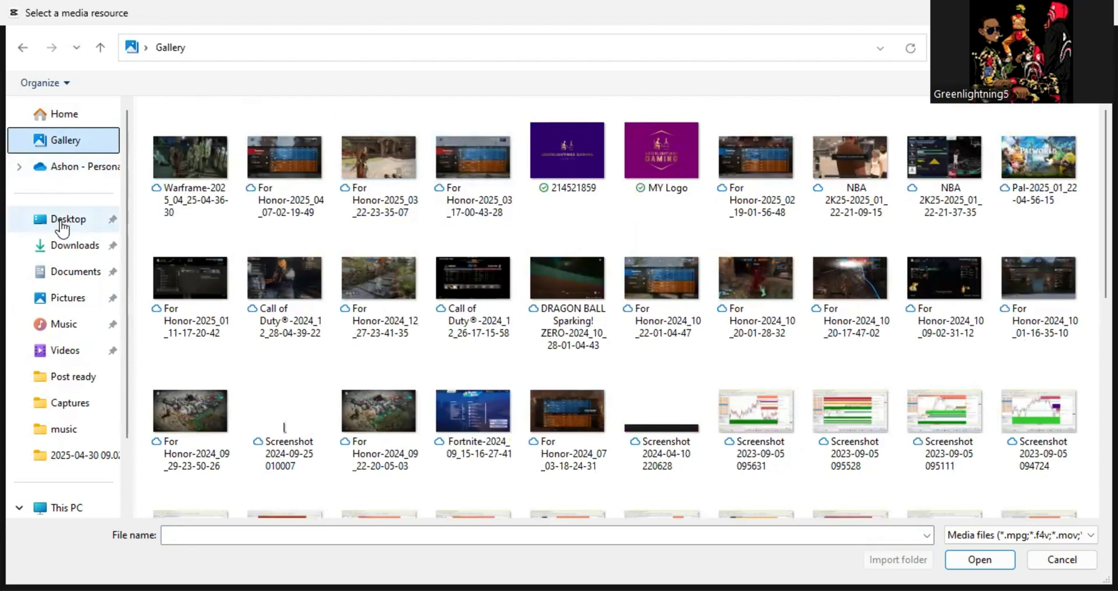
{"action": "left_click", "coordinate": [76, 248]}
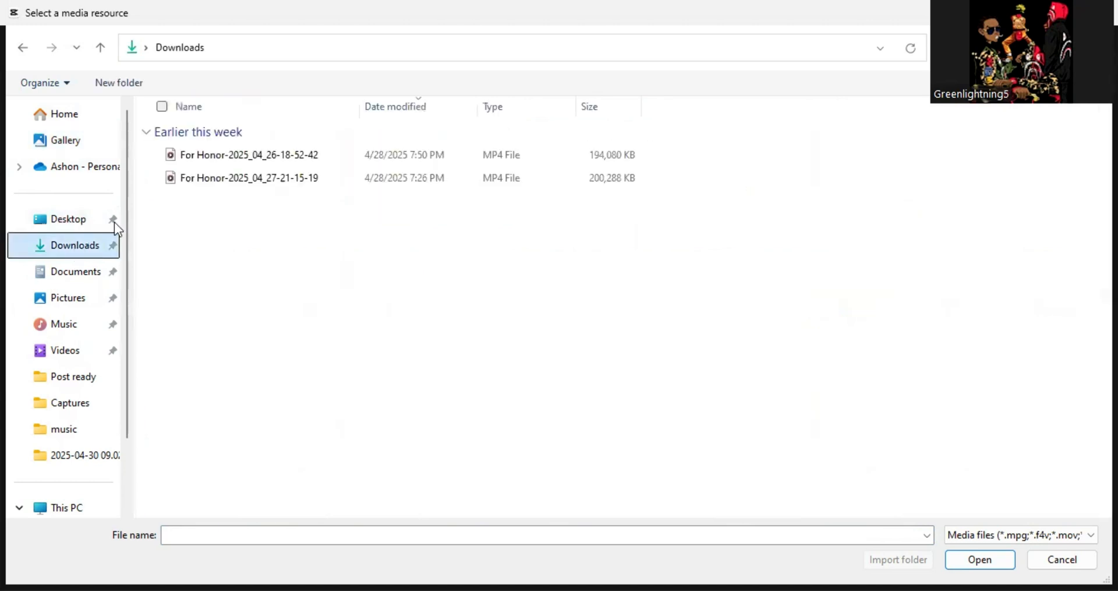
{"action": "left_click", "coordinate": [210, 162]}
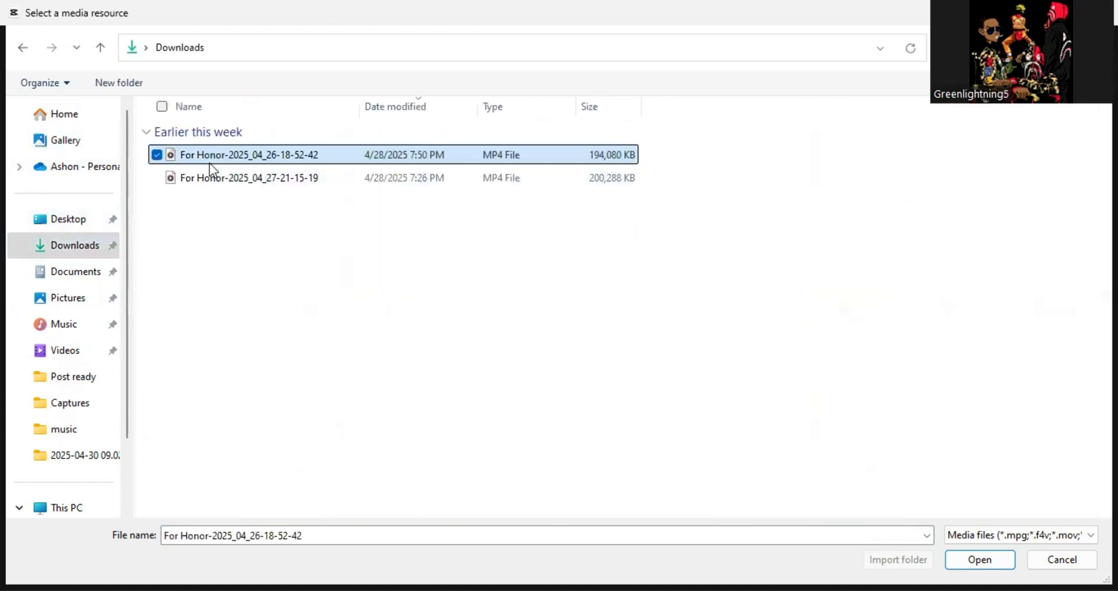
{"action": "double_click", "coordinate": [313, 162]}
{"action": "key", "text": "Delete"}
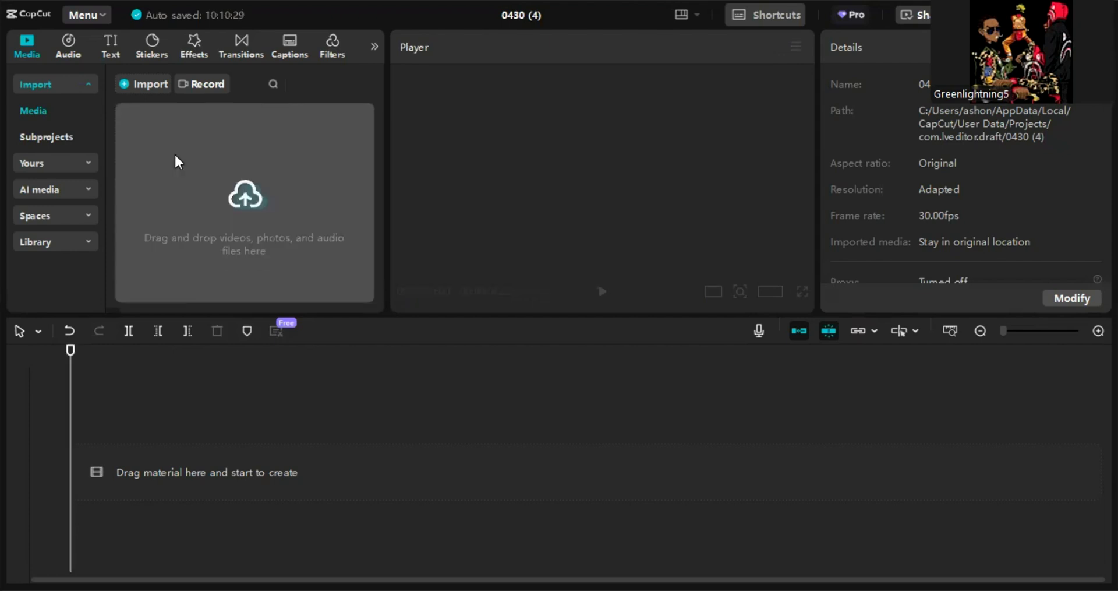
- Import For Honor-2025_04_27-21-15-19 from Downloads into the media pool and split it into scenes
{"action": "left_click", "coordinate": [140, 76]}
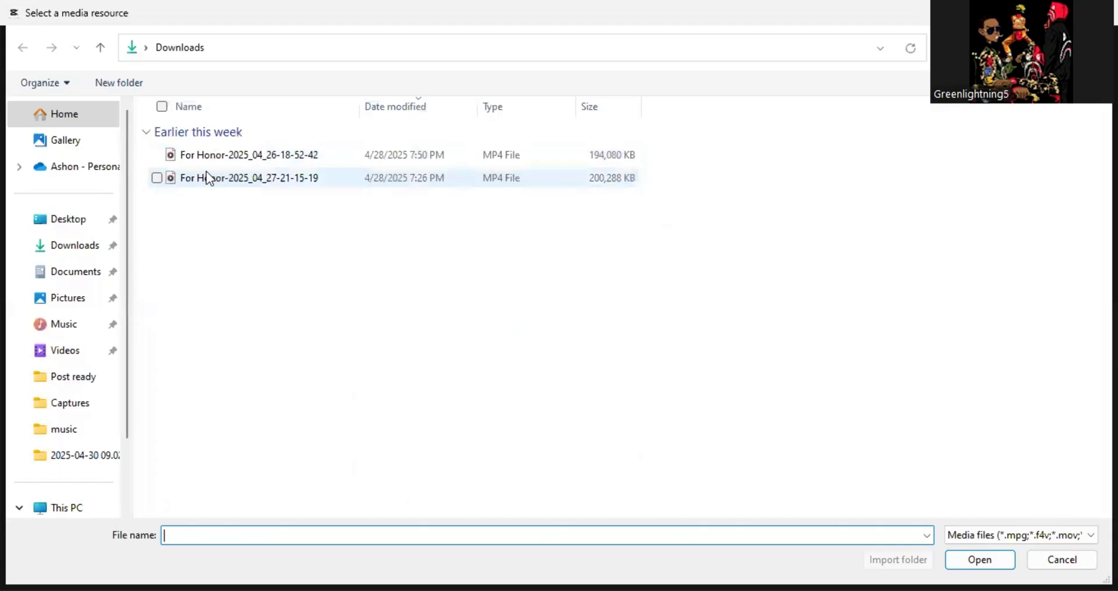
{"action": "left_click", "coordinate": [211, 178]}
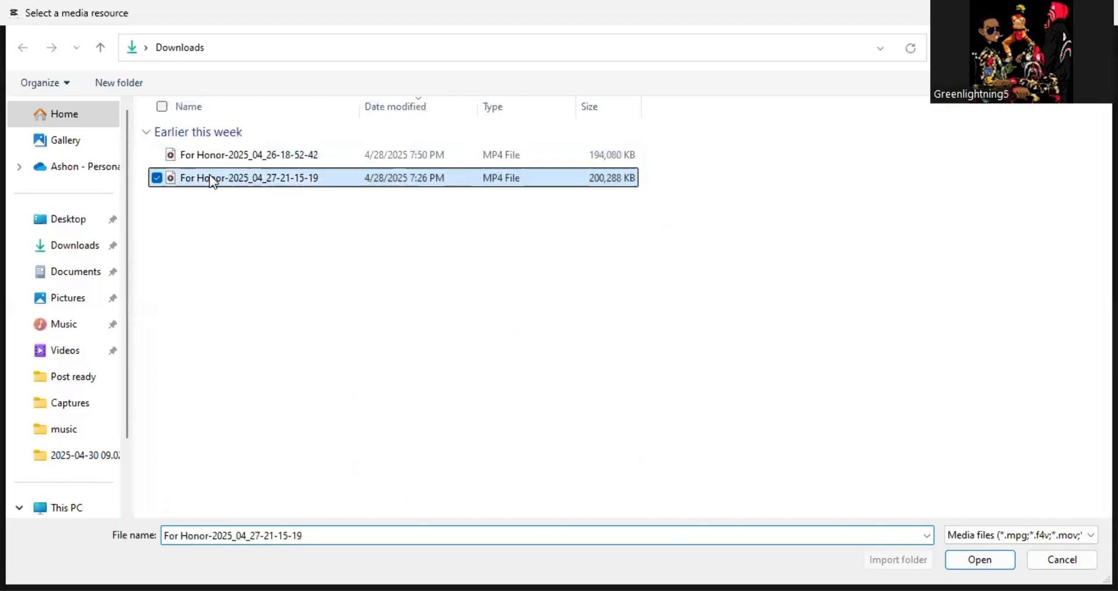
{"action": "double_click", "coordinate": [204, 186]}
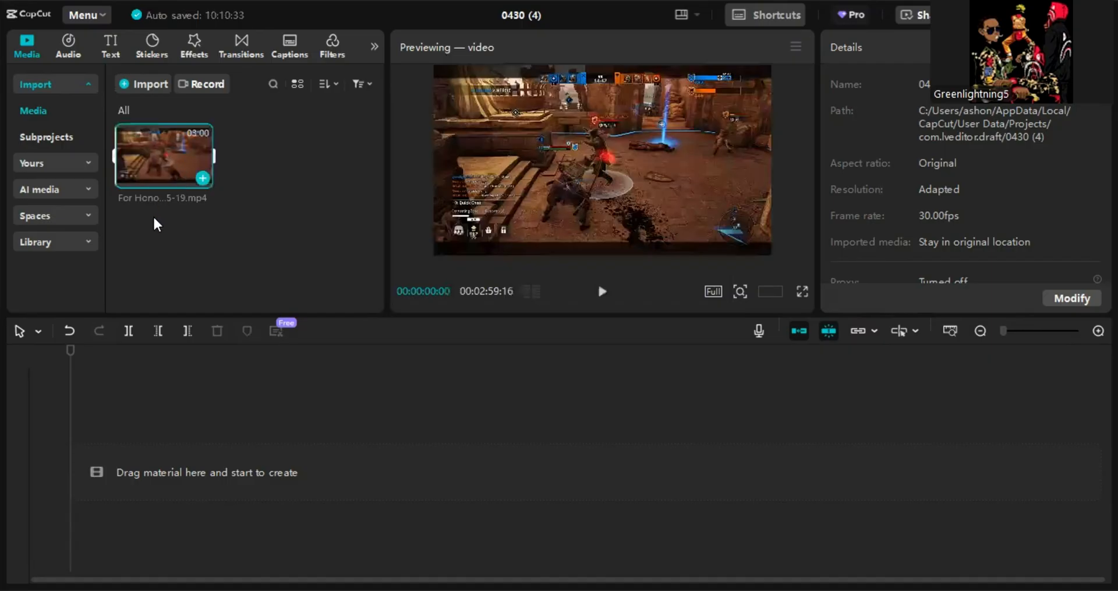
{"action": "right_click", "coordinate": [143, 153]}
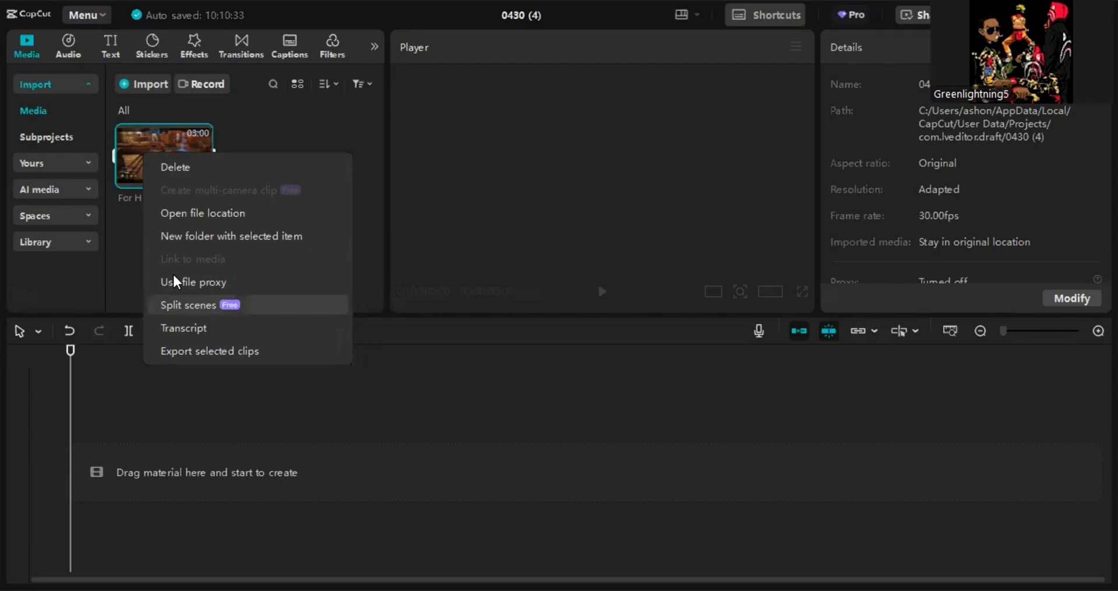
{"action": "left_click", "coordinate": [175, 300]}
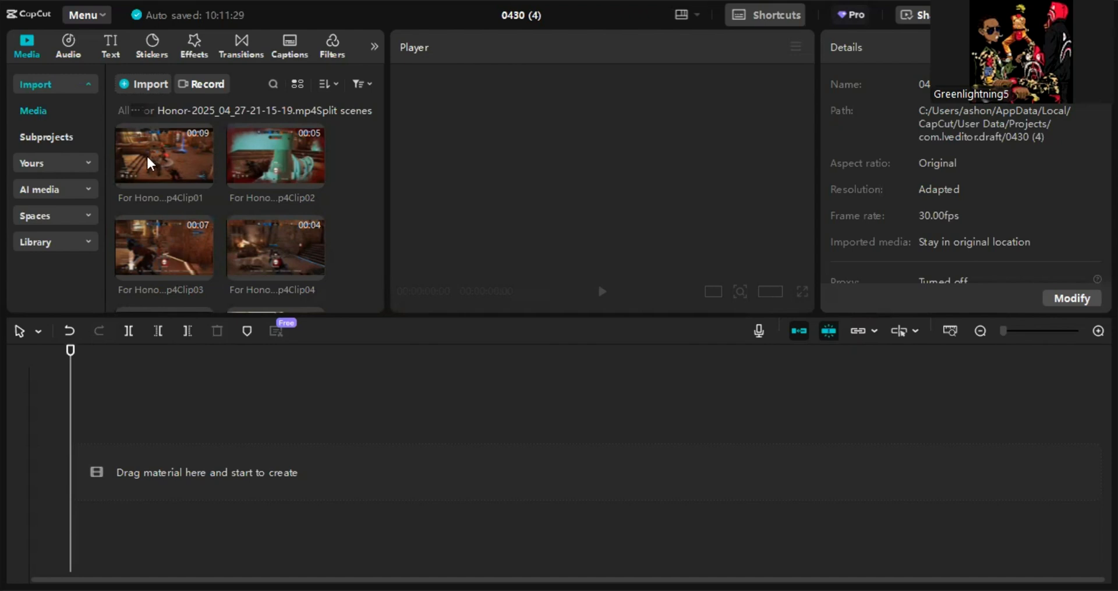
- Browse the split scene clips and preview Clip10 and Clip11 to choose footage
{"action": "scroll", "coordinate": [277, 181], "scroll_direction": "down", "scroll_amount": 5}
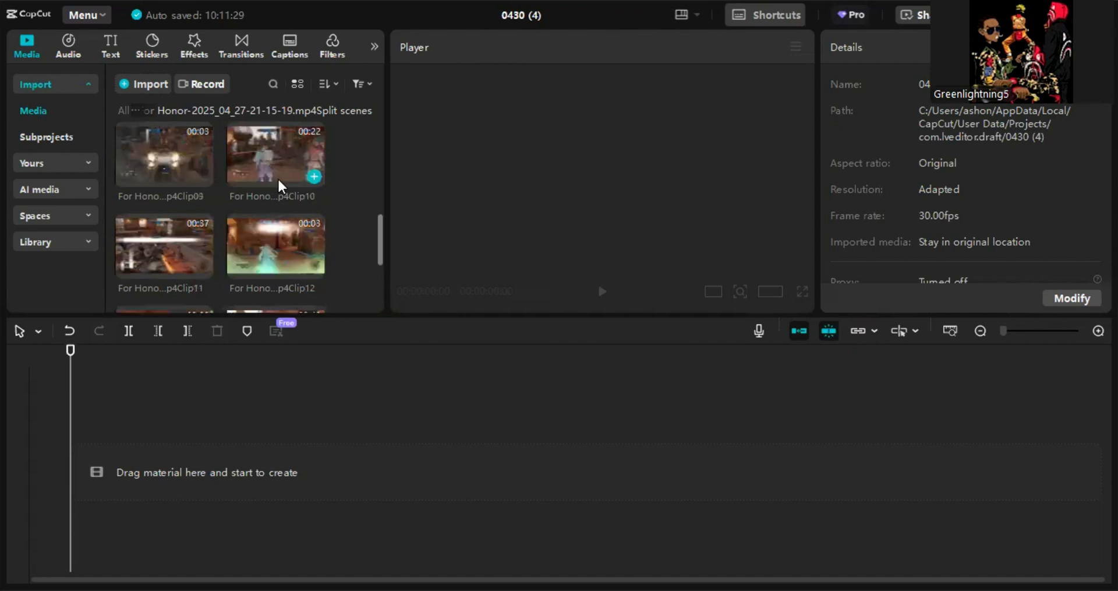
{"action": "scroll", "coordinate": [268, 190], "scroll_direction": "down", "scroll_amount": 3}
{"action": "scroll", "coordinate": [303, 224], "scroll_direction": "up", "scroll_amount": 3}
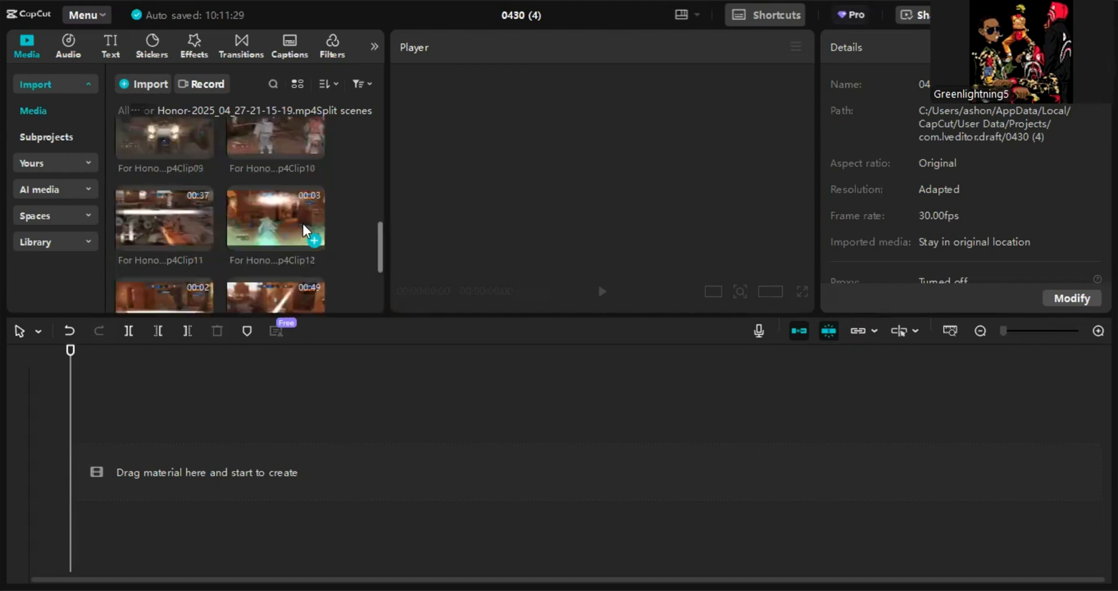
{"action": "scroll", "coordinate": [253, 231], "scroll_direction": "up", "scroll_amount": 2}
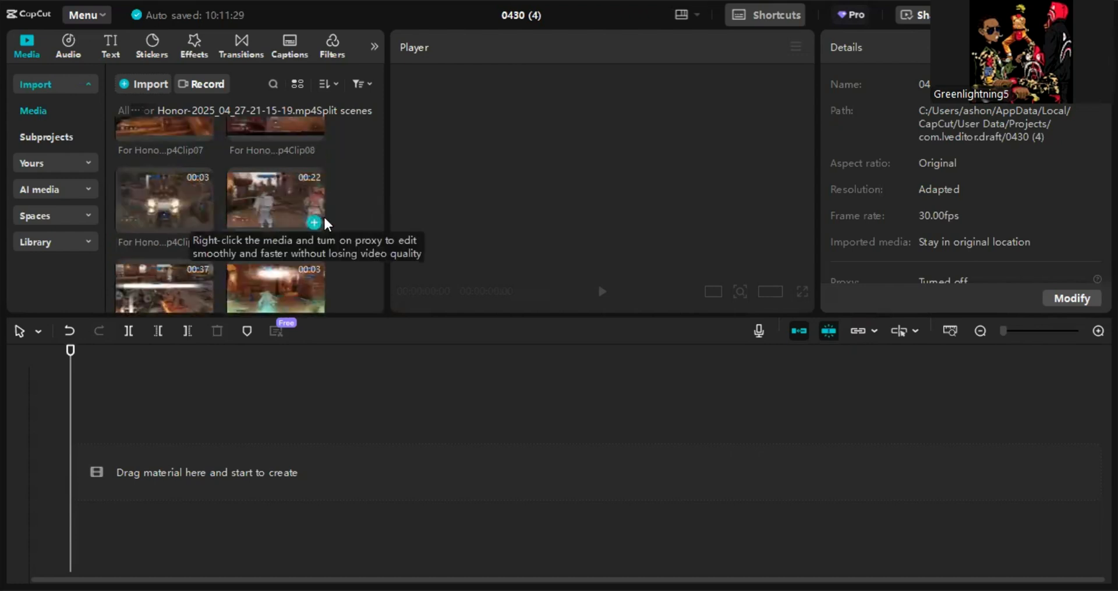
{"action": "left_click", "coordinate": [259, 203]}
{"action": "key", "text": "space"}
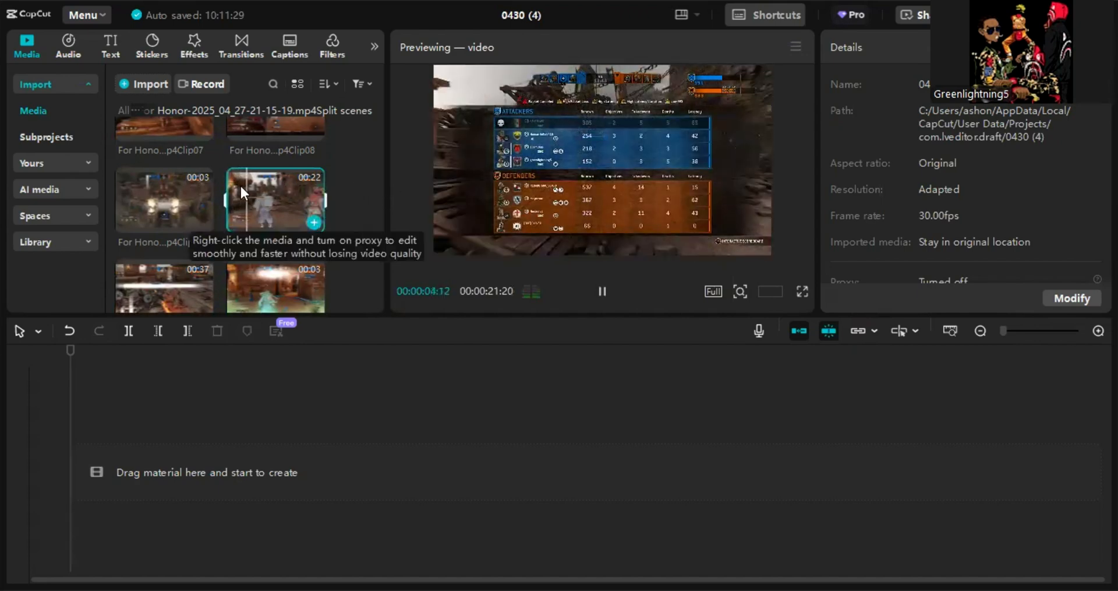
{"action": "left_click", "coordinate": [274, 197]}
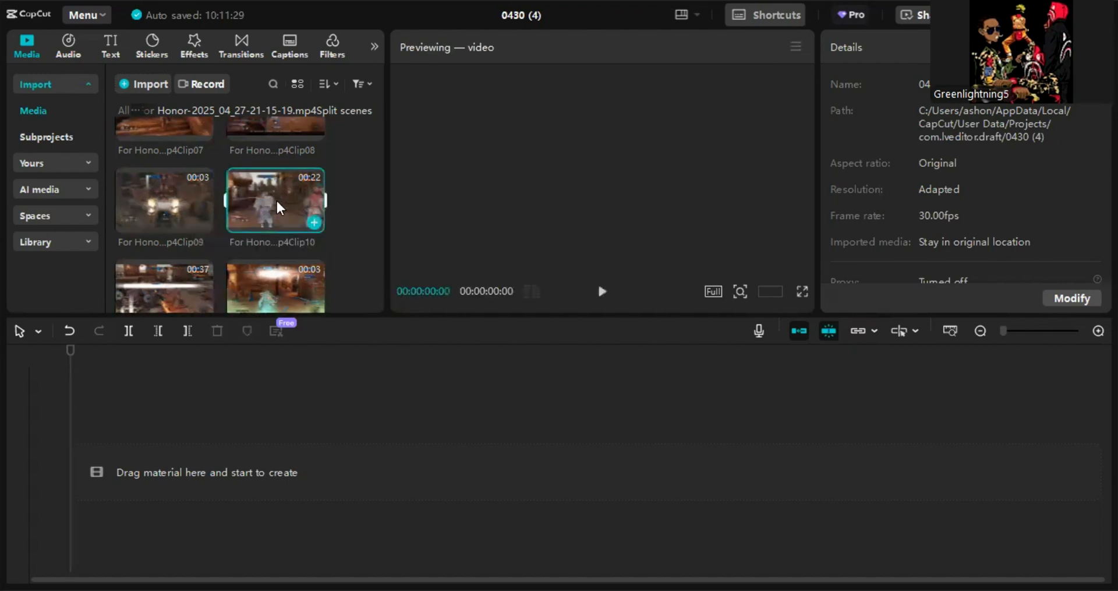
{"action": "left_click", "coordinate": [291, 200]}
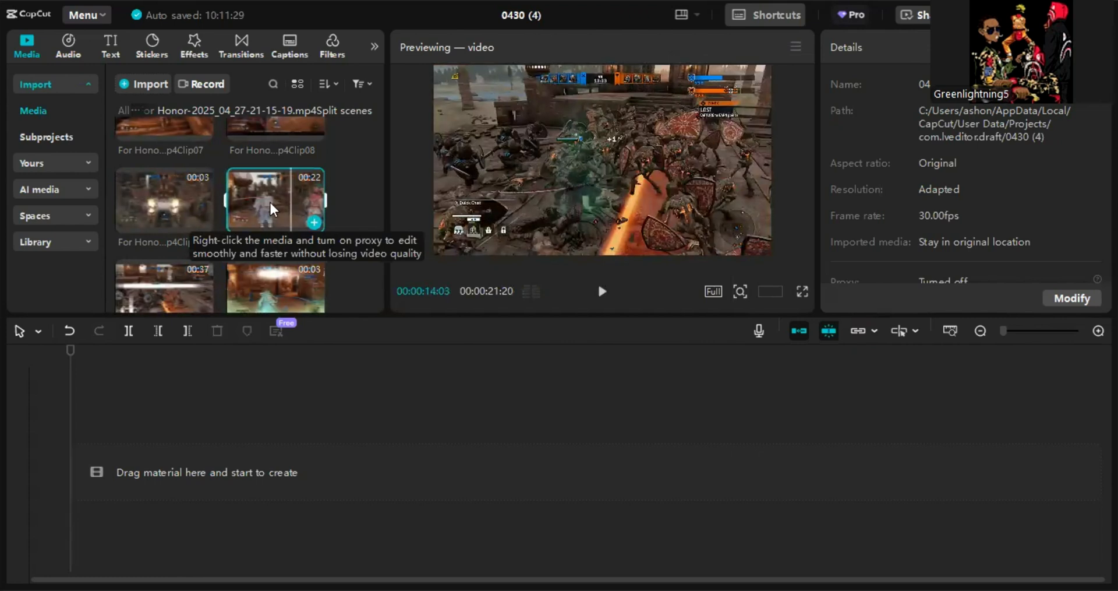
{"action": "left_click", "coordinate": [310, 198]}
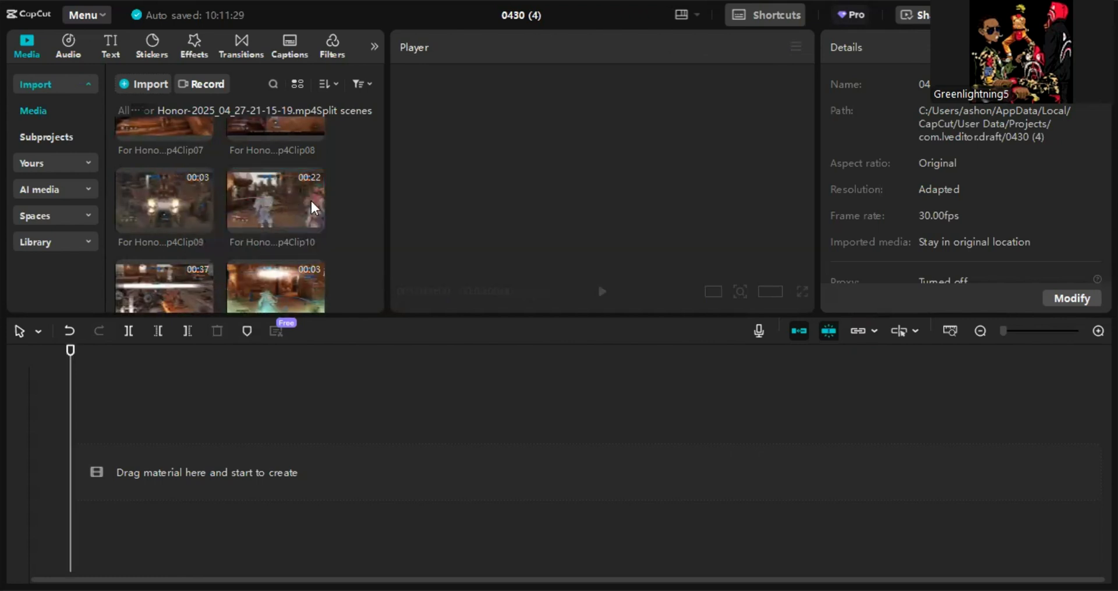
{"action": "left_click", "coordinate": [309, 197]}
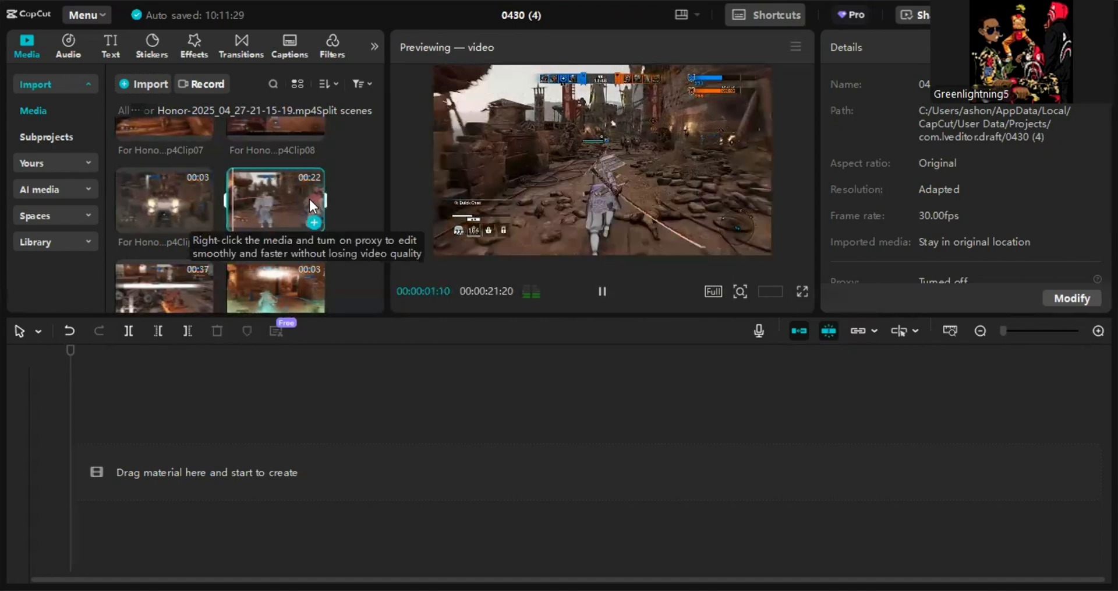
{"action": "left_click", "coordinate": [168, 289]}
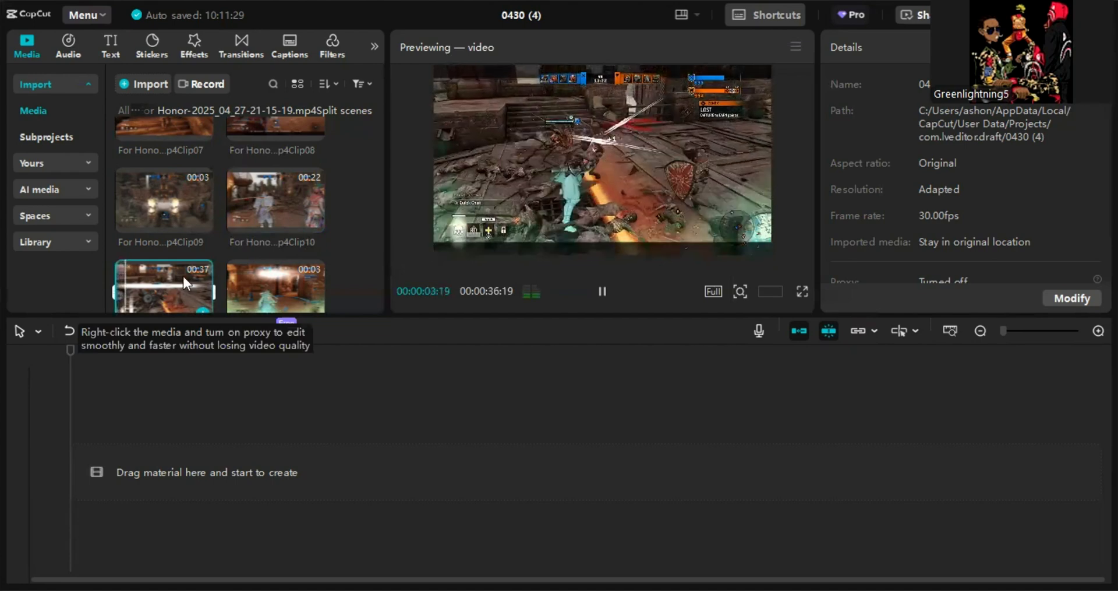
{"action": "scroll", "coordinate": [182, 271], "scroll_direction": "down", "scroll_amount": 2}
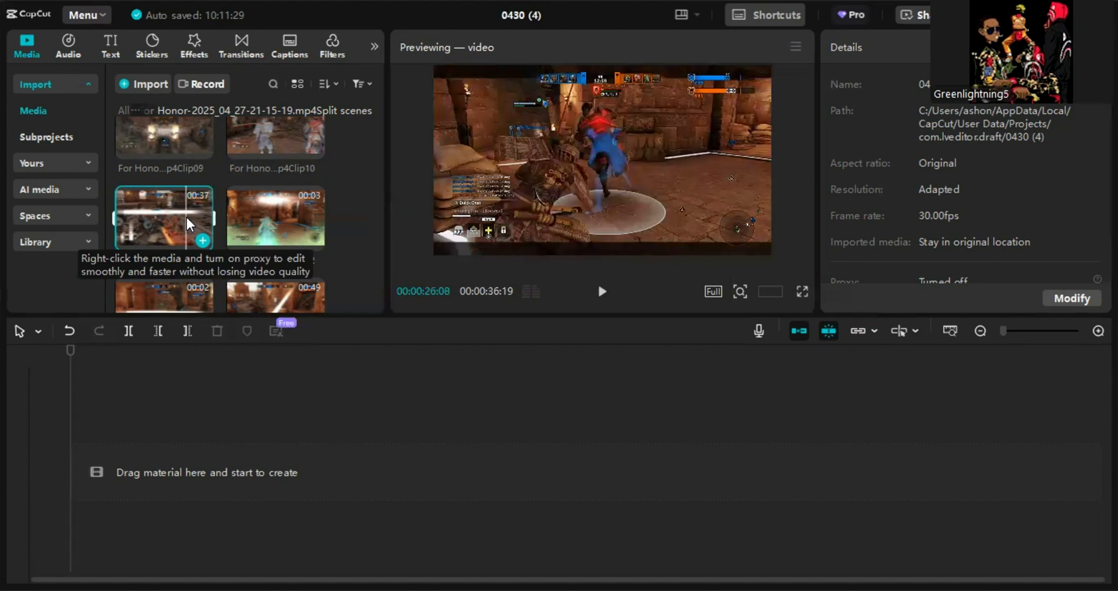
- Add scene Clip11 to the timeline and play it back in the player
{"action": "left_click", "coordinate": [200, 234]}
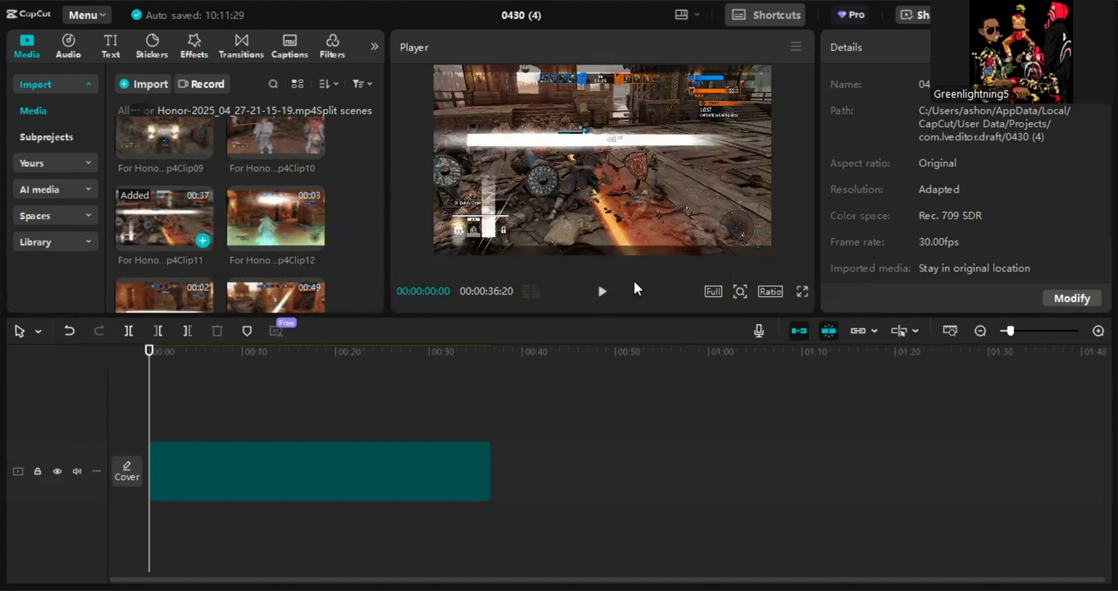
{"action": "left_click", "coordinate": [598, 286]}
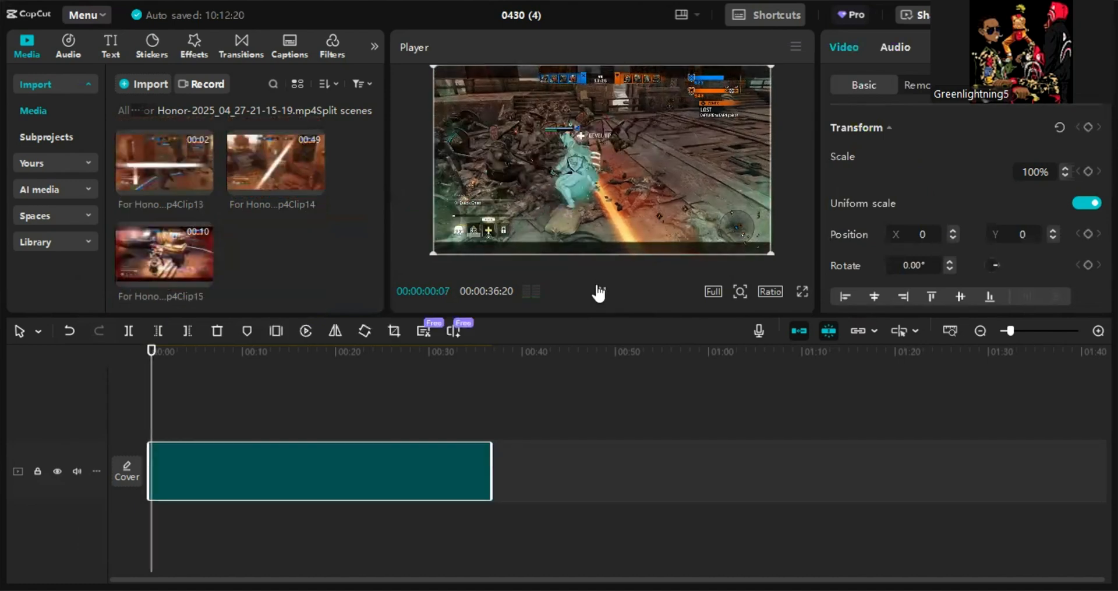
{"action": "left_click", "coordinate": [171, 402]}
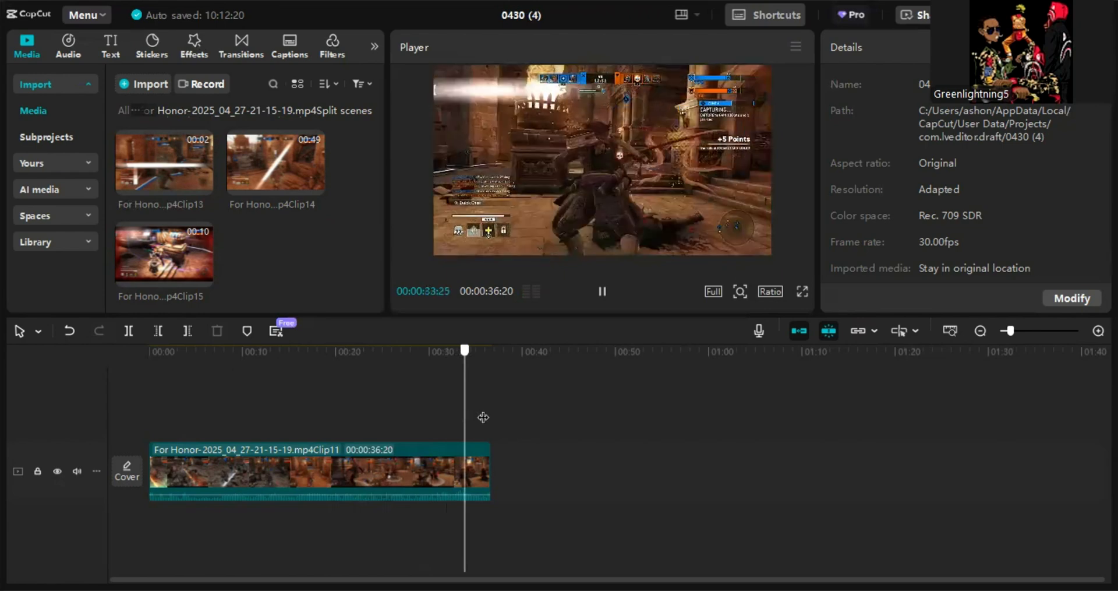
{"action": "left_click_drag", "start_coordinate": [375, 418], "coordinate": [317, 437]}
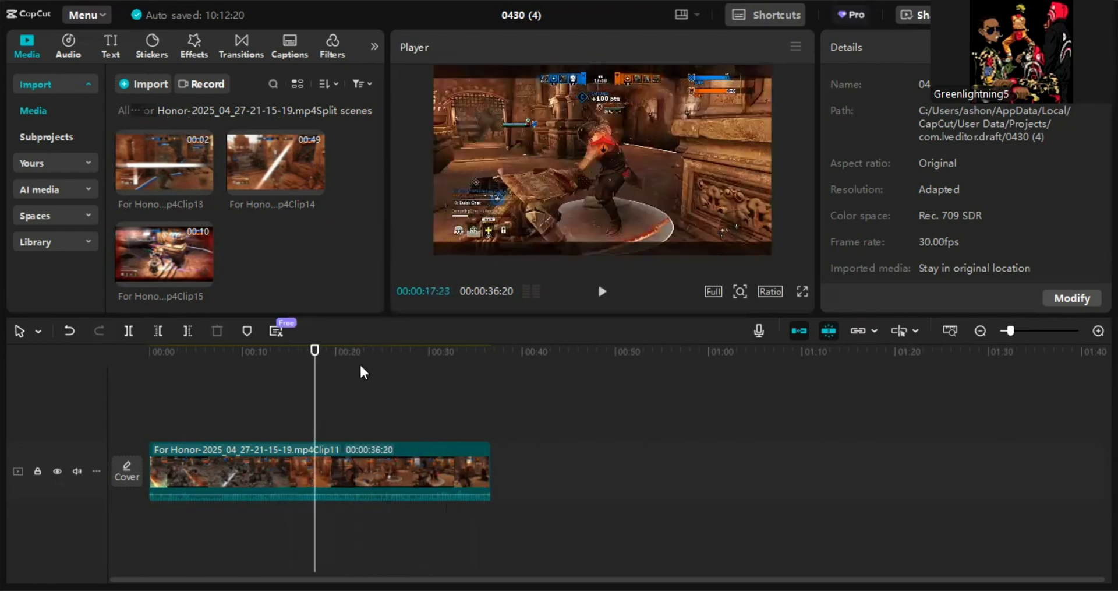
{"action": "left_click", "coordinate": [605, 294]}
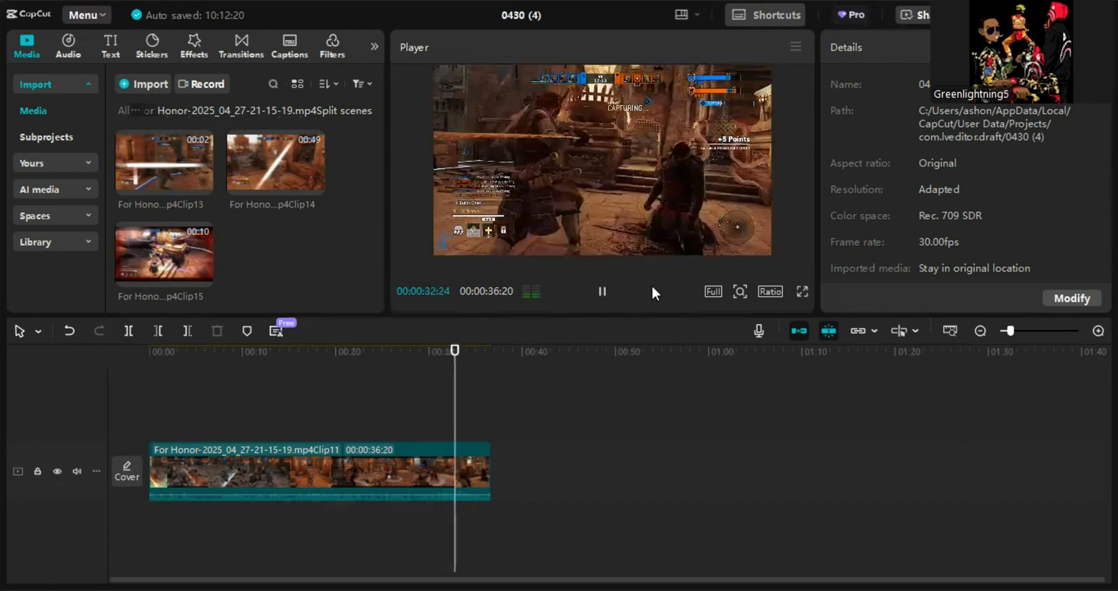
{"action": "left_click", "coordinate": [603, 295]}
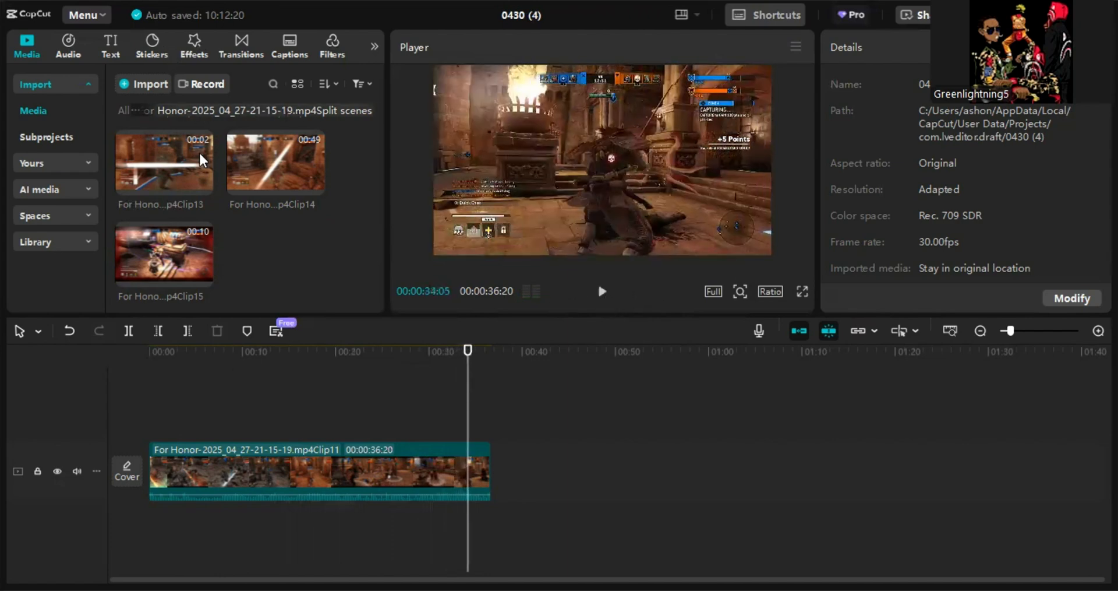
- Append scene Clip14 to the timeline after Clip11 and preview it
{"action": "left_click", "coordinate": [312, 184]}
{"action": "left_click_drag", "start_coordinate": [457, 352], "coordinate": [675, 379]}
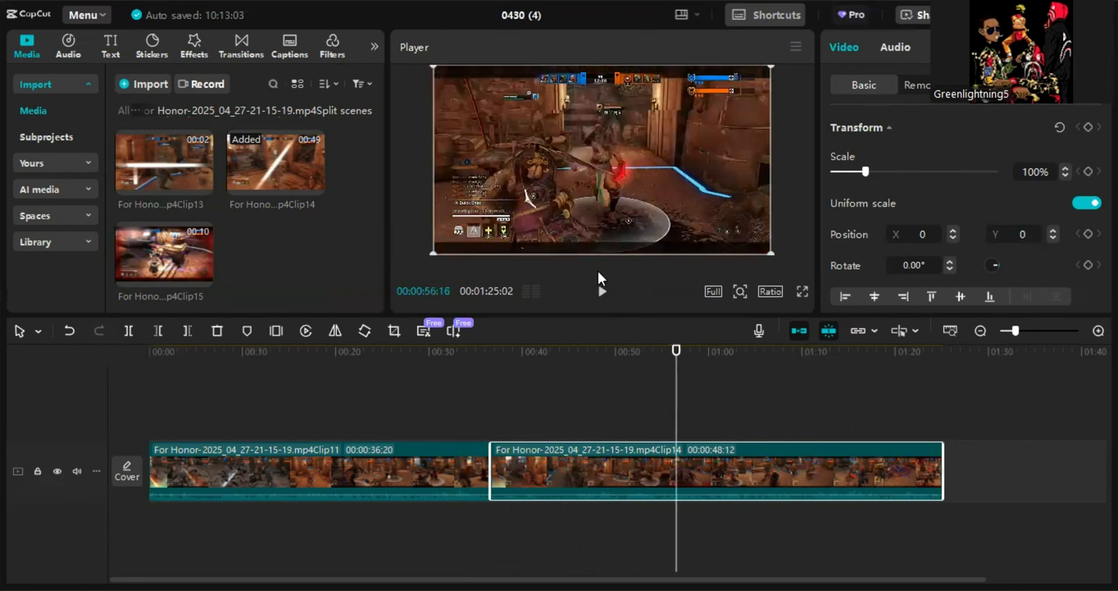
{"action": "left_click", "coordinate": [603, 294]}
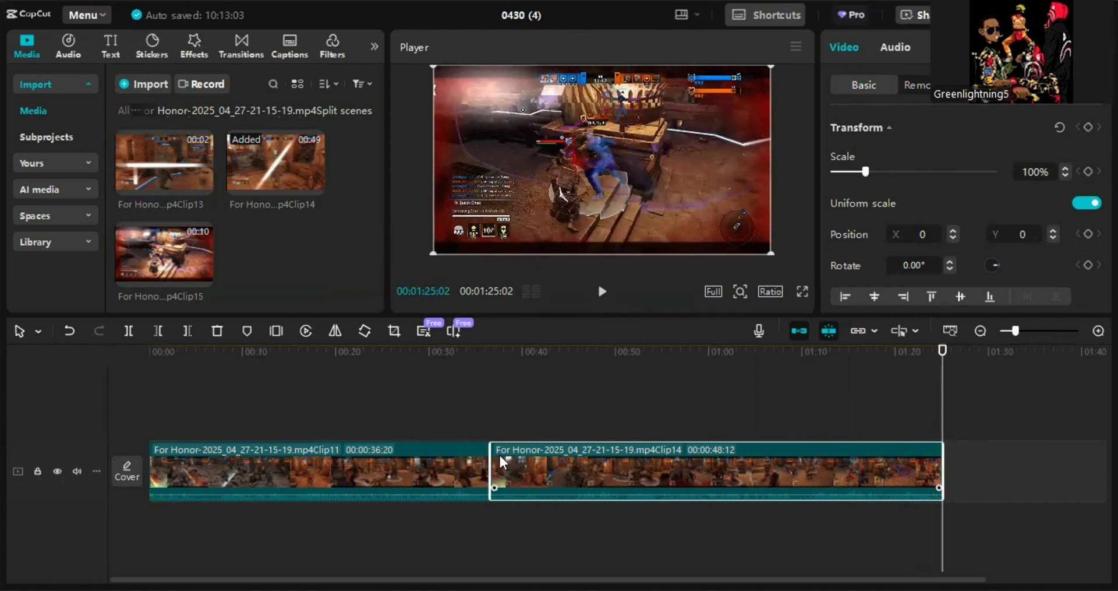
- Delete Clip11 from the timeline, leaving only Clip14
{"action": "left_click", "coordinate": [461, 470]}
{"action": "key", "text": "Delete"}
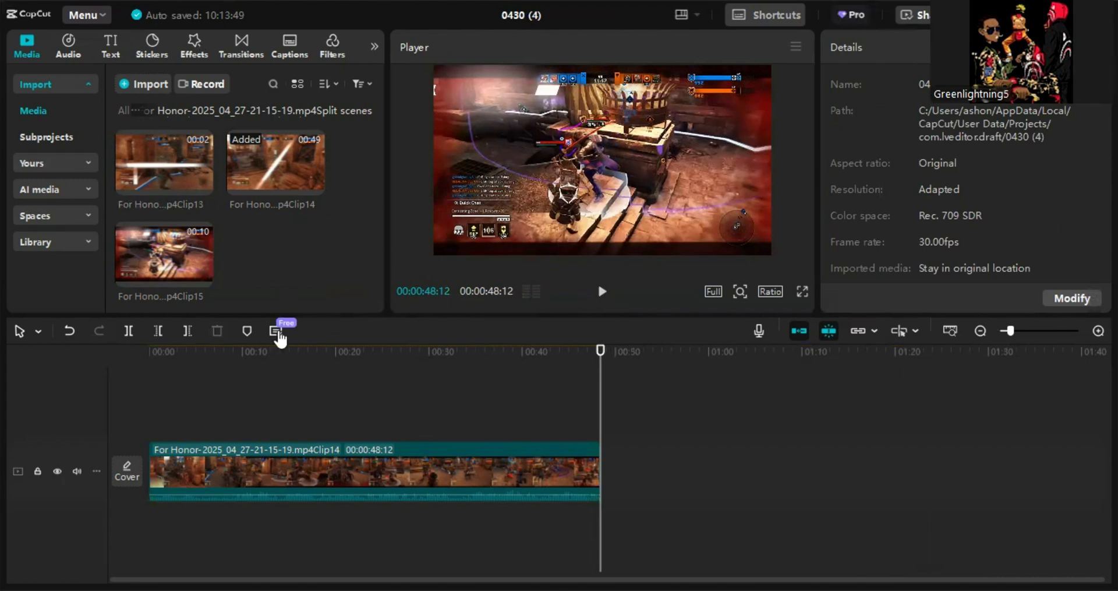
- Copy Clip14 and paste a duplicate onto a new track above it, aligned at the timeline start
{"action": "left_click", "coordinate": [261, 462]}
{"action": "right_click", "coordinate": [261, 462]}
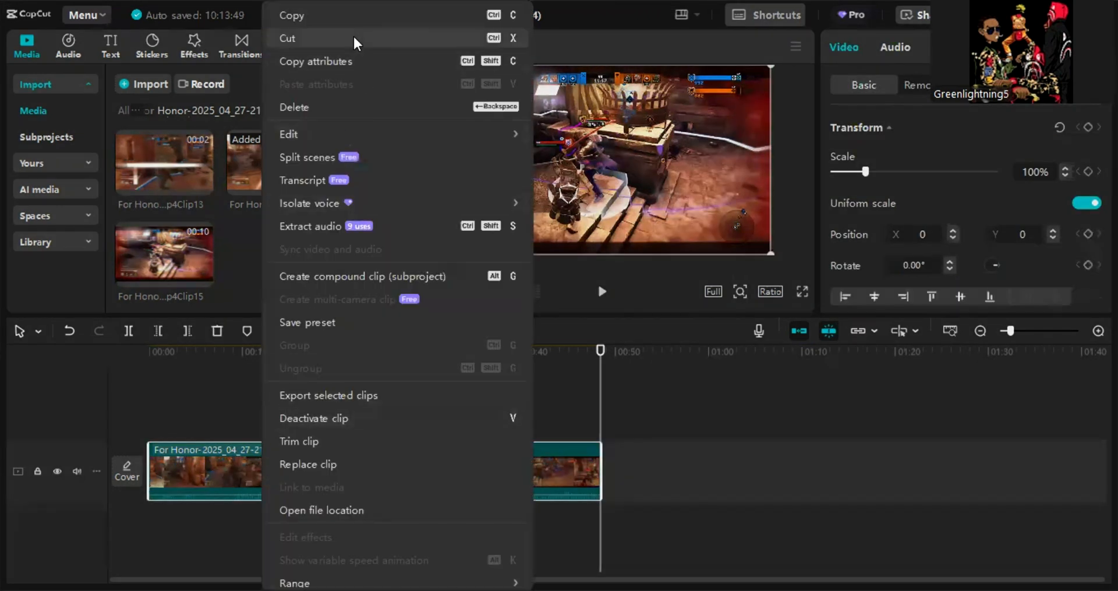
{"action": "key", "text": "ctrl+c"}
{"action": "right_click", "coordinate": [160, 403]}
{"action": "left_click", "coordinate": [183, 420]}
{"action": "left_click_drag", "start_coordinate": [759, 425], "coordinate": [226, 421]}
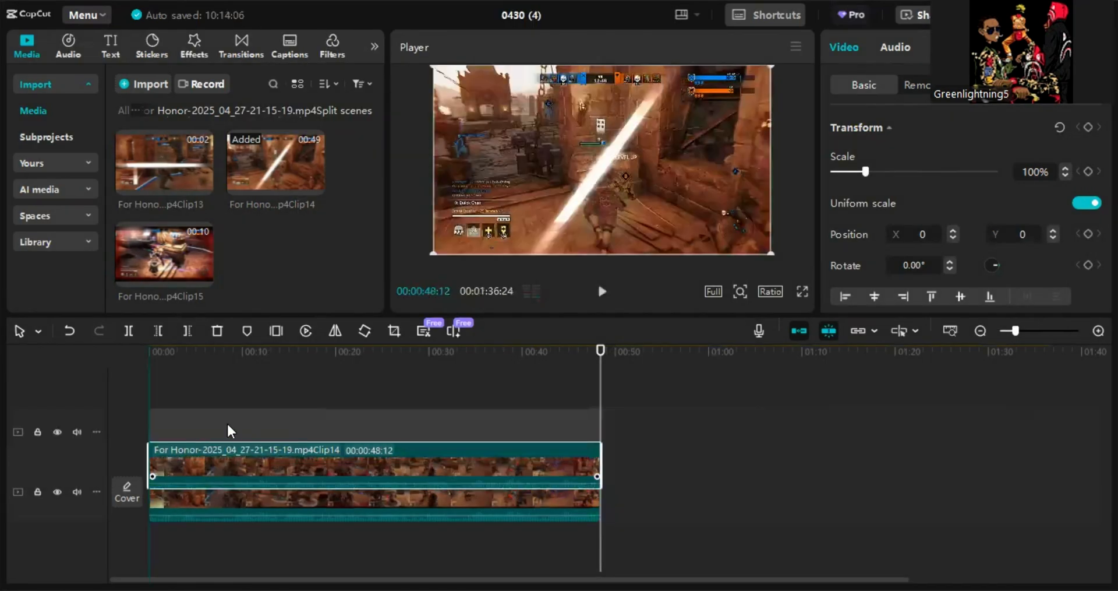
{"action": "mouse_move", "coordinate": [145, 425]}
{"action": "left_mouse_down"}
{"action": "mouse_move", "coordinate": [110, 426]}
{"action": "mouse_move", "coordinate": [140, 428]}
{"action": "left_mouse_up"}
{"action": "left_click", "coordinate": [134, 430]}
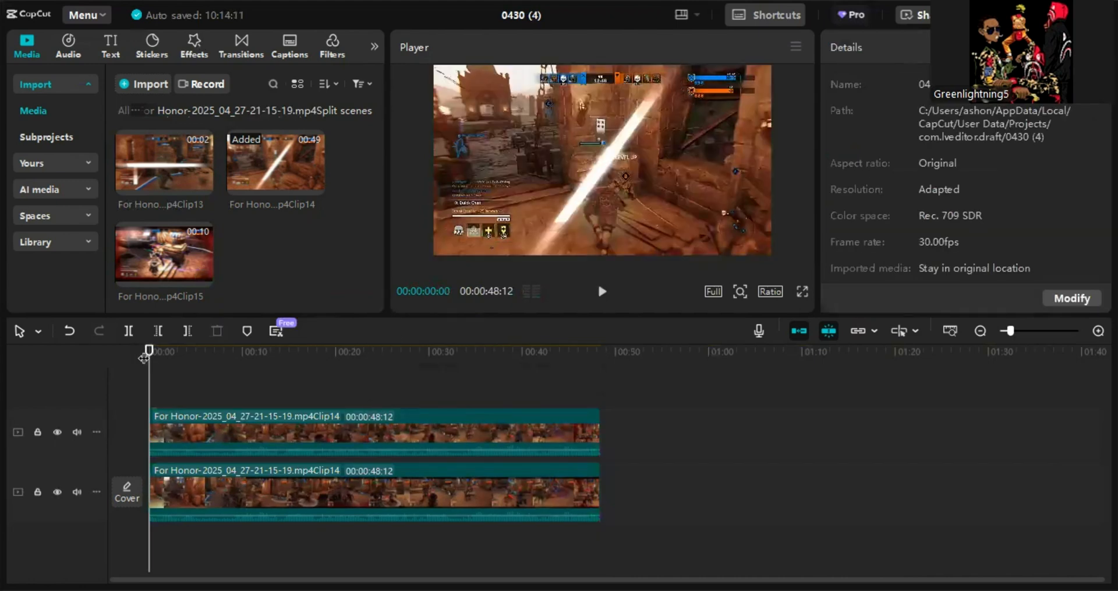
{"action": "left_click_drag", "start_coordinate": [145, 352], "coordinate": [235, 357]}
{"action": "left_click_drag", "start_coordinate": [265, 419], "coordinate": [546, 417]}
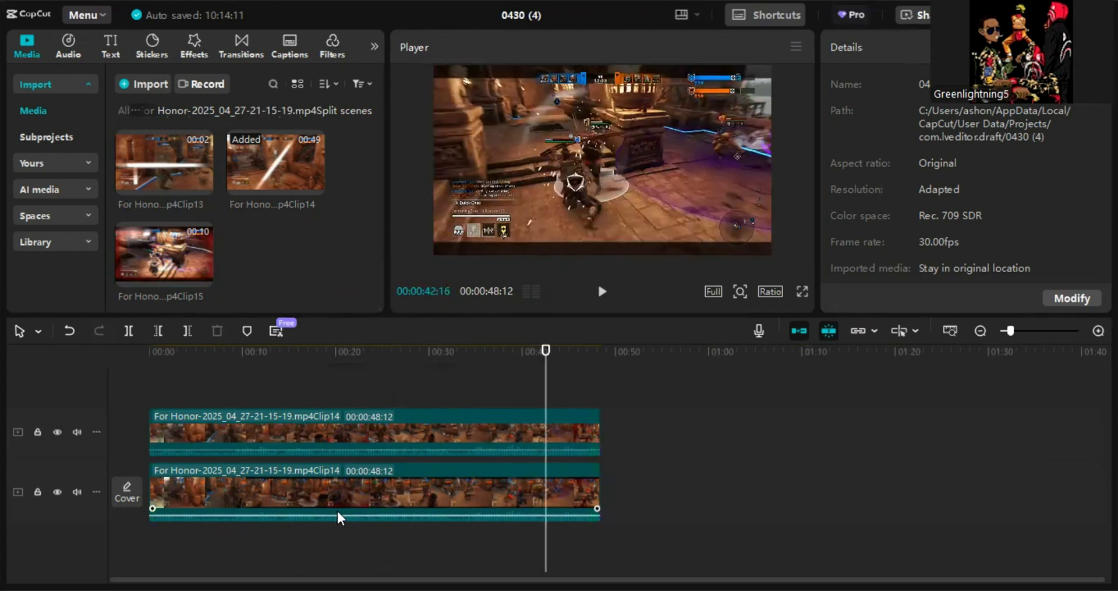
- Set the project aspect ratio to 9:16
{"action": "left_click", "coordinate": [299, 467]}
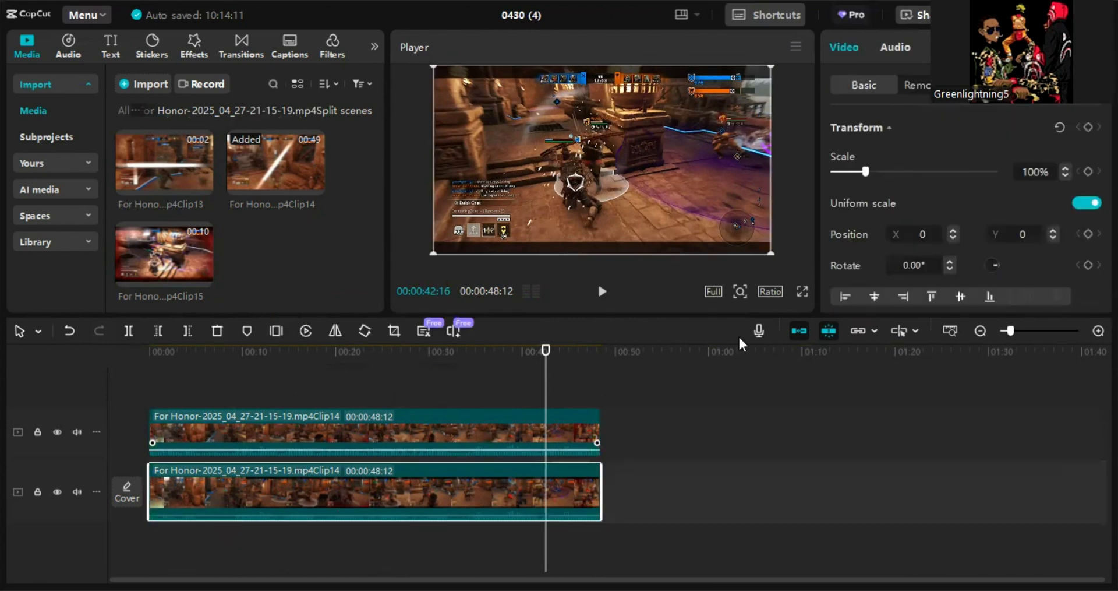
{"action": "left_click", "coordinate": [770, 292]}
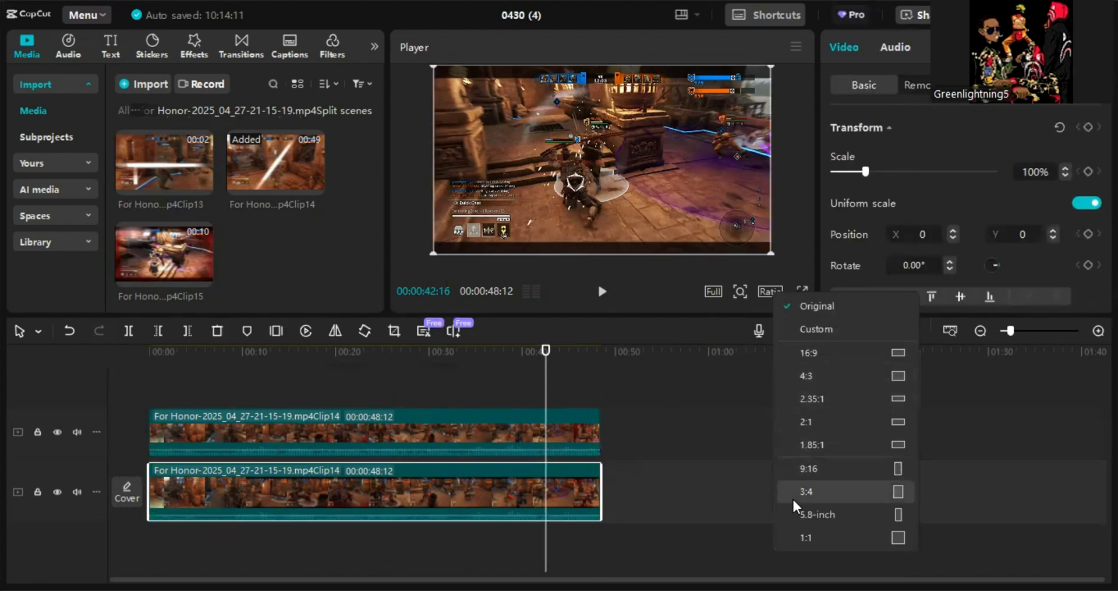
{"action": "left_click", "coordinate": [830, 470]}
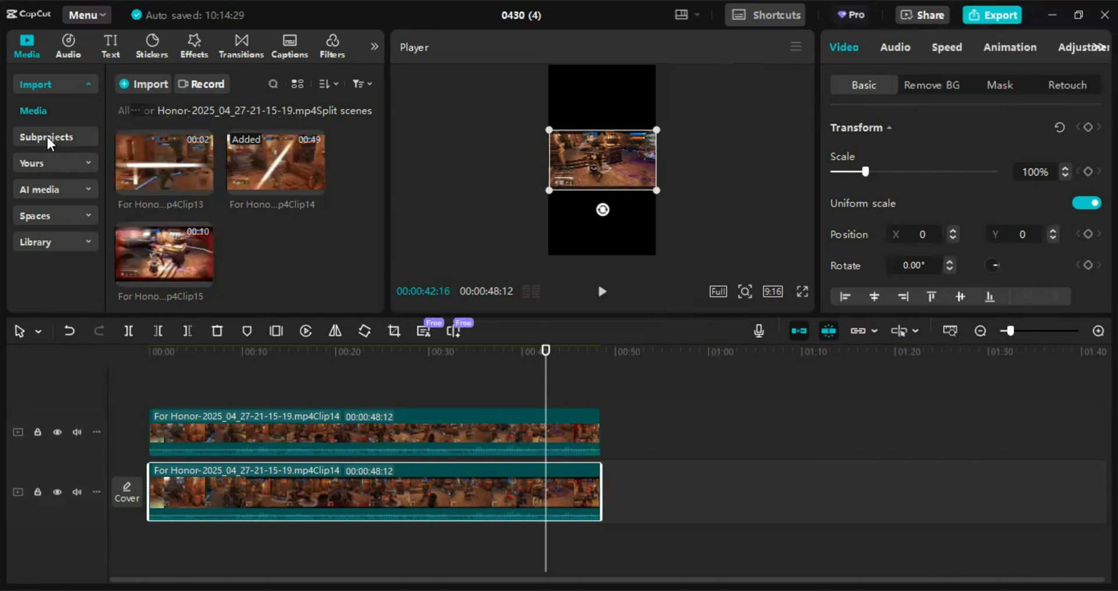
- Add the Shorts backgroud preset onto a new top track and undo its compound clip
{"action": "left_click", "coordinate": [54, 162]}
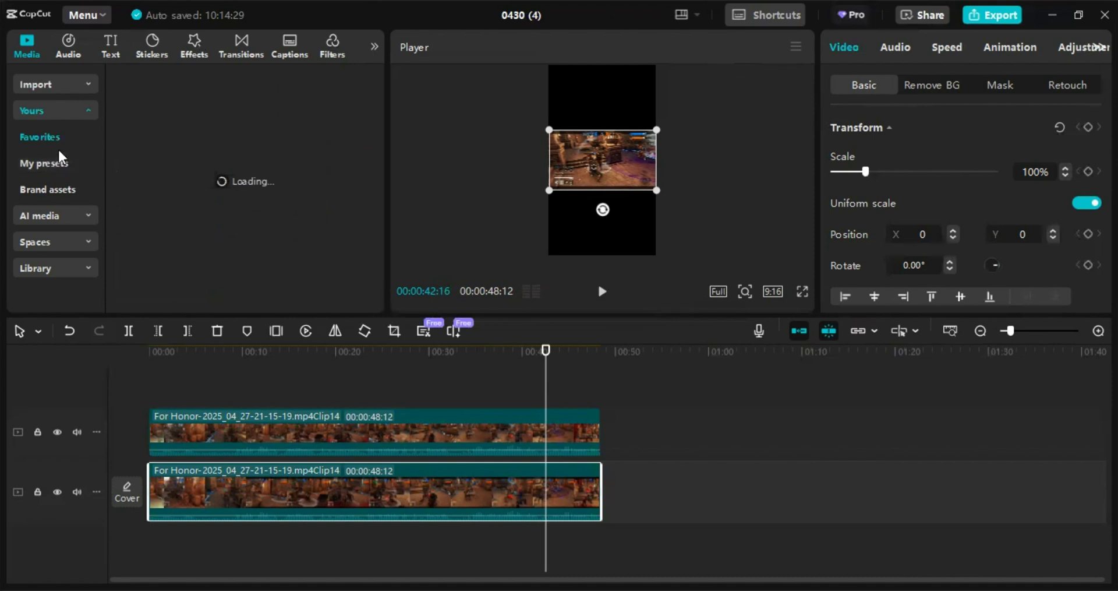
{"action": "left_click", "coordinate": [50, 158]}
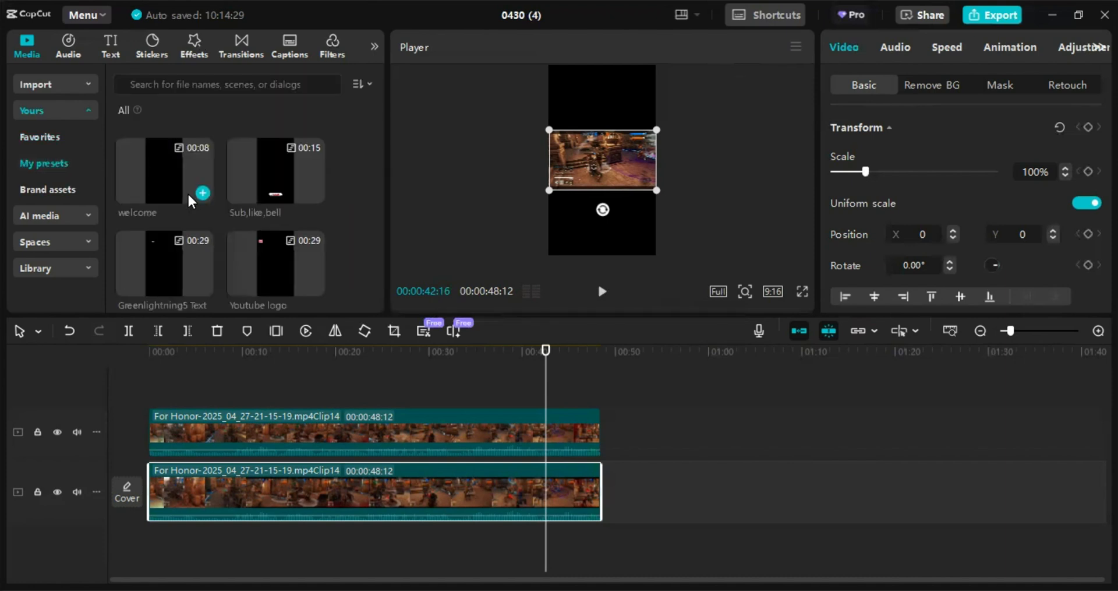
{"action": "scroll", "coordinate": [159, 195], "scroll_direction": "down", "scroll_amount": 3}
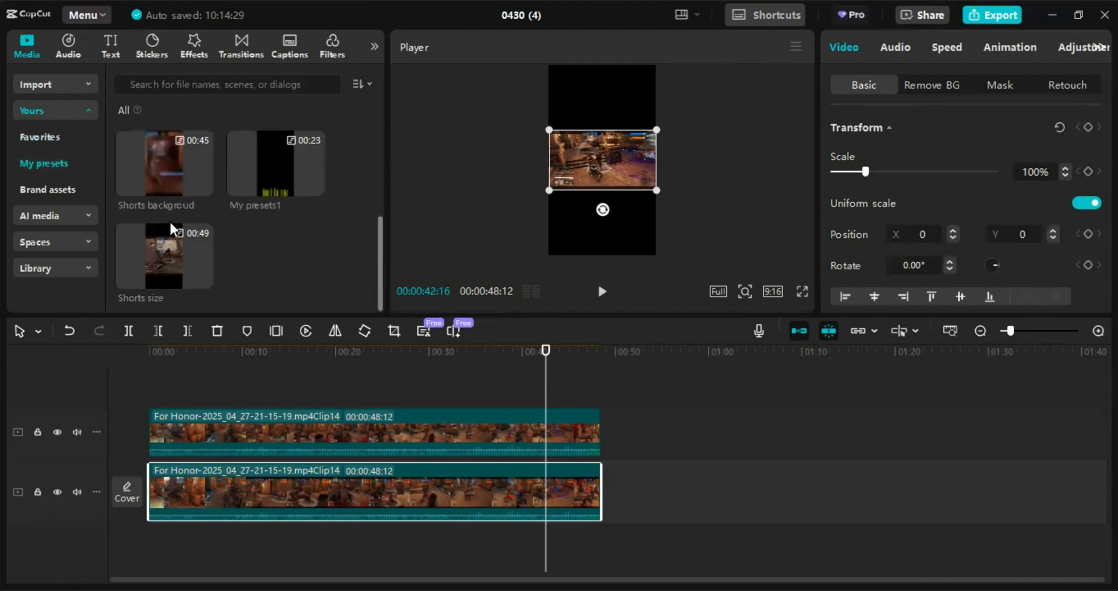
{"action": "left_click_drag", "start_coordinate": [164, 275], "coordinate": [154, 329]}
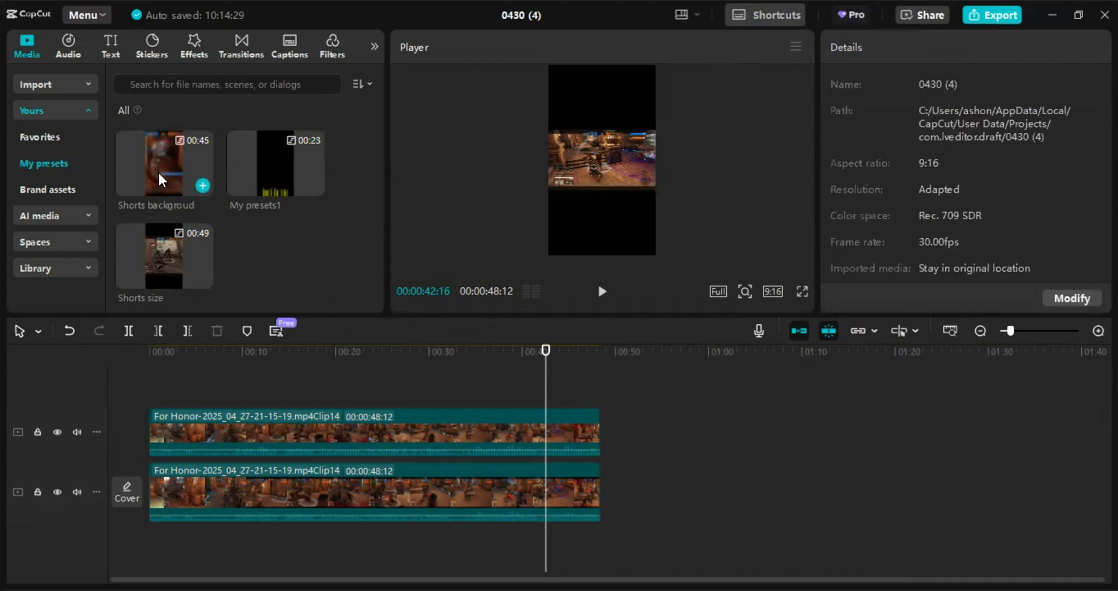
{"action": "left_click_drag", "start_coordinate": [158, 372], "coordinate": [168, 368]}
{"action": "right_click", "coordinate": [282, 434]}
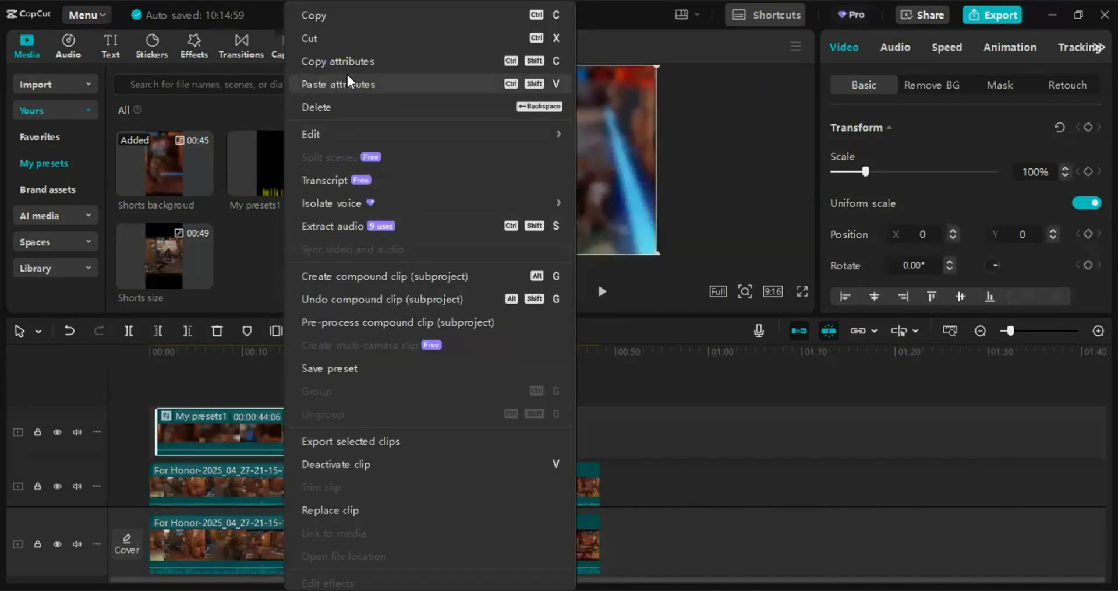
{"action": "left_click", "coordinate": [405, 302]}
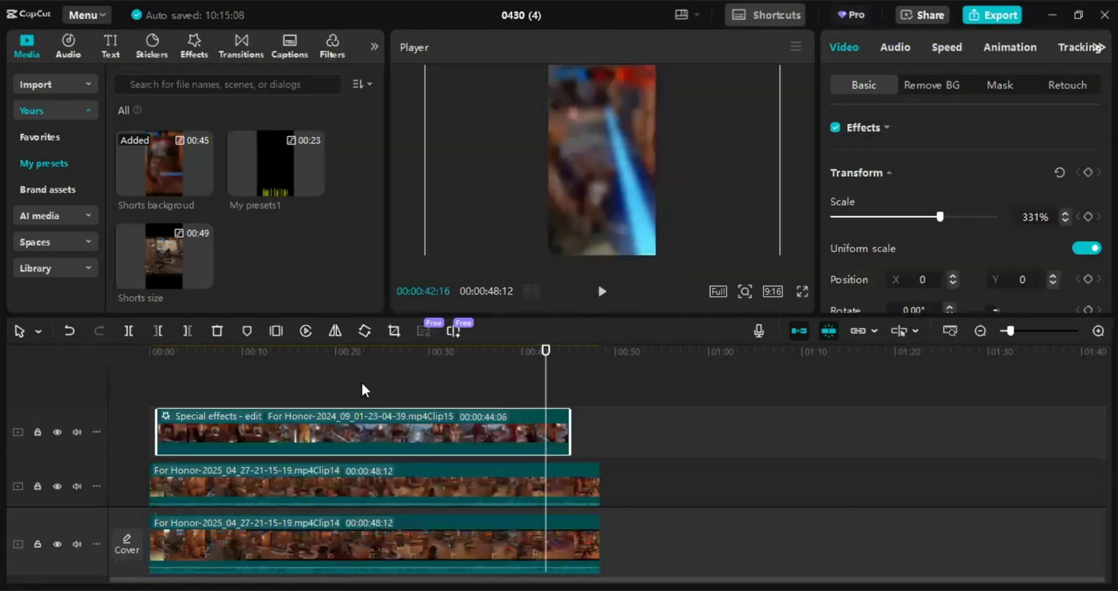
- Copy the attributes of the top special-effects clip and paste them onto the bottom Clip14 clip
{"action": "right_click", "coordinate": [307, 431]}
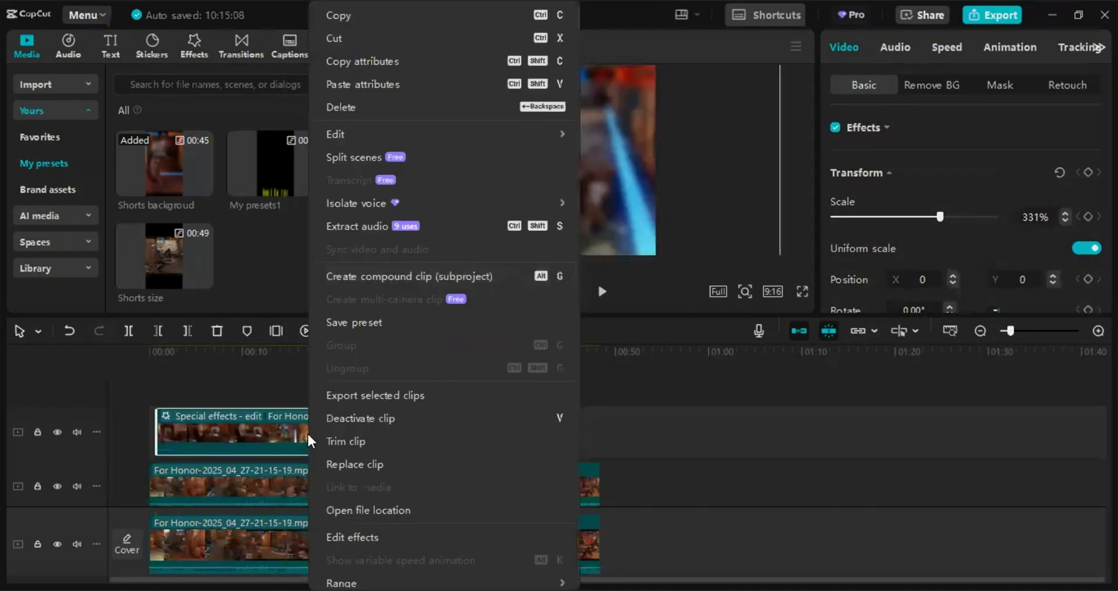
{"action": "left_click", "coordinate": [373, 61]}
{"action": "scroll", "coordinate": [245, 495], "scroll_direction": "down", "scroll_amount": 1}
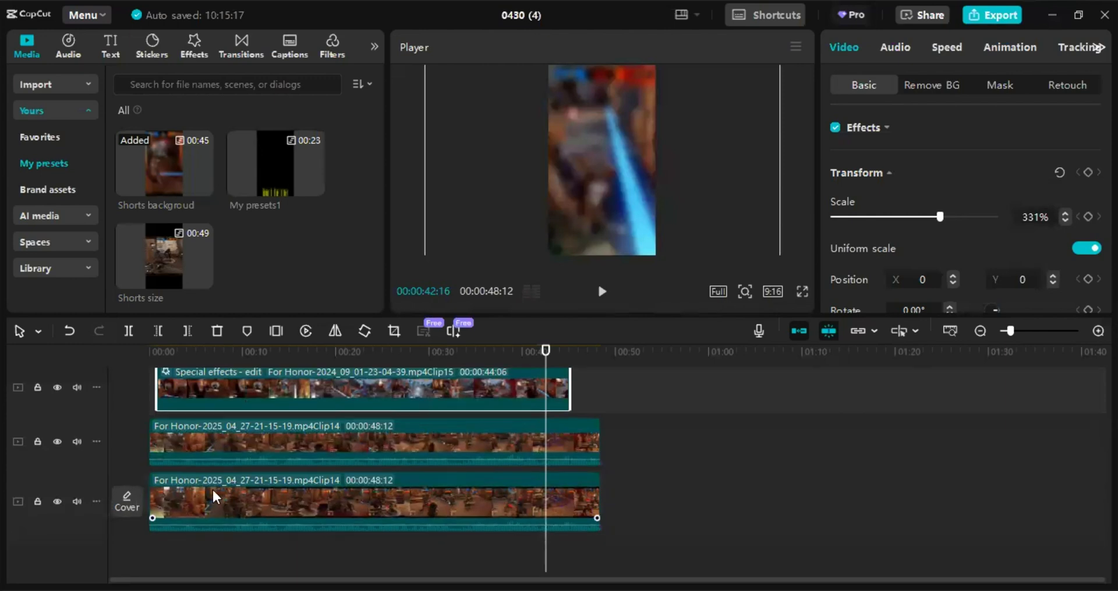
{"action": "right_click", "coordinate": [351, 506]}
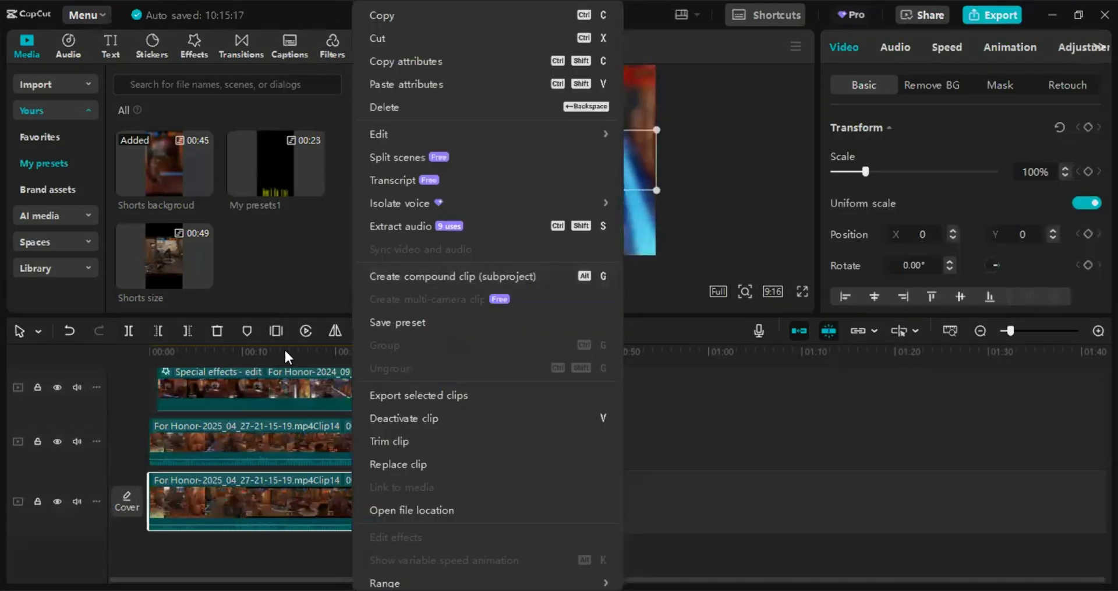
{"action": "left_click", "coordinate": [405, 84]}
{"action": "left_click", "coordinate": [736, 459]}
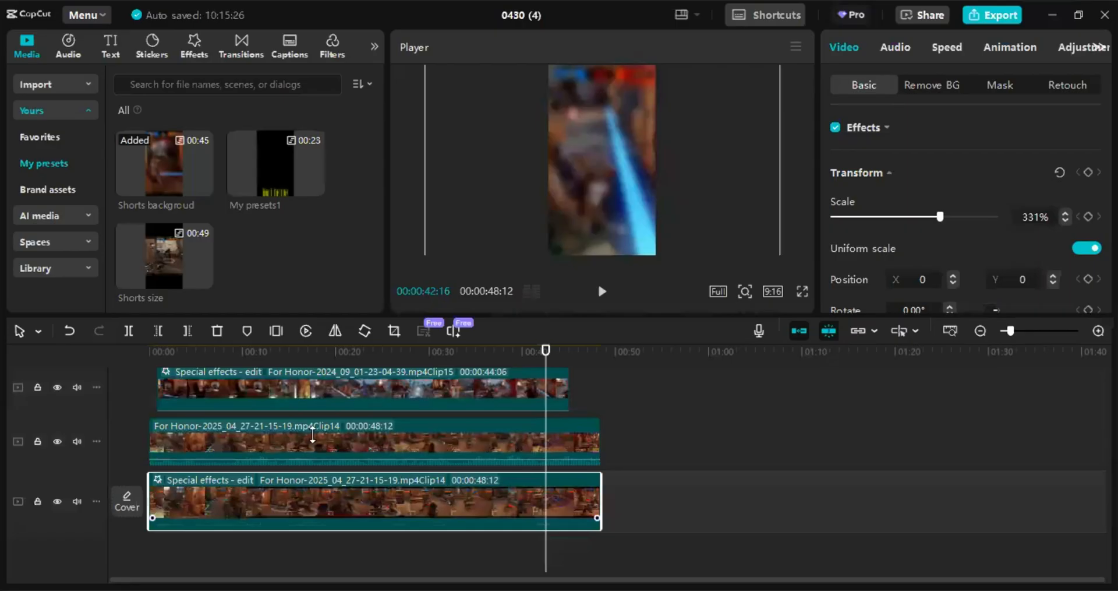
- Delete the top special-effects clip and review the bottom clip's audio settings
{"action": "left_click", "coordinate": [304, 400]}
{"action": "key", "text": "Delete"}
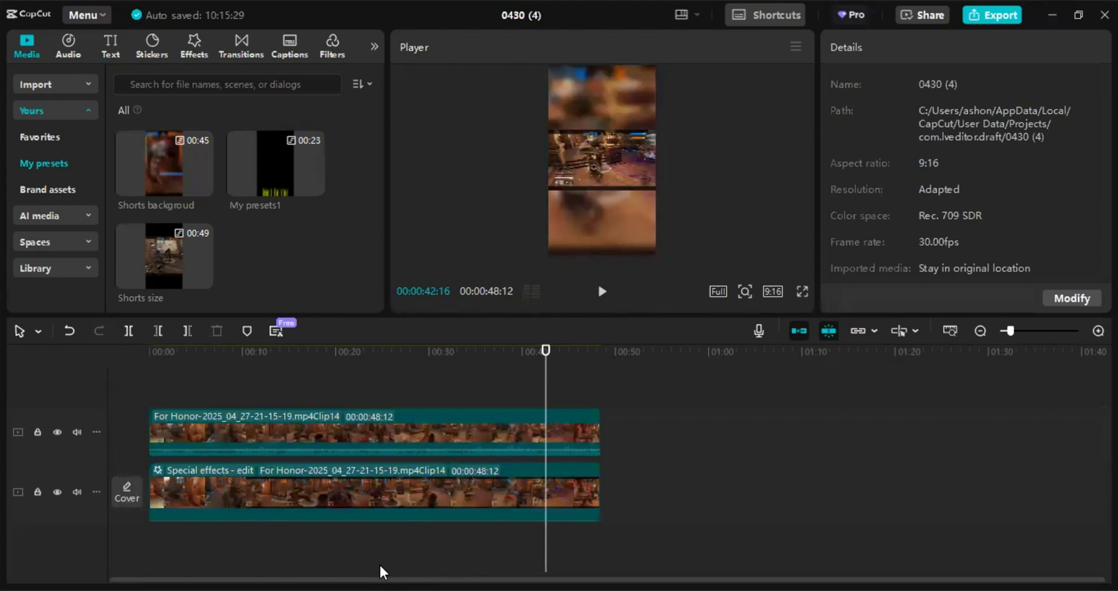
{"action": "left_click", "coordinate": [201, 494]}
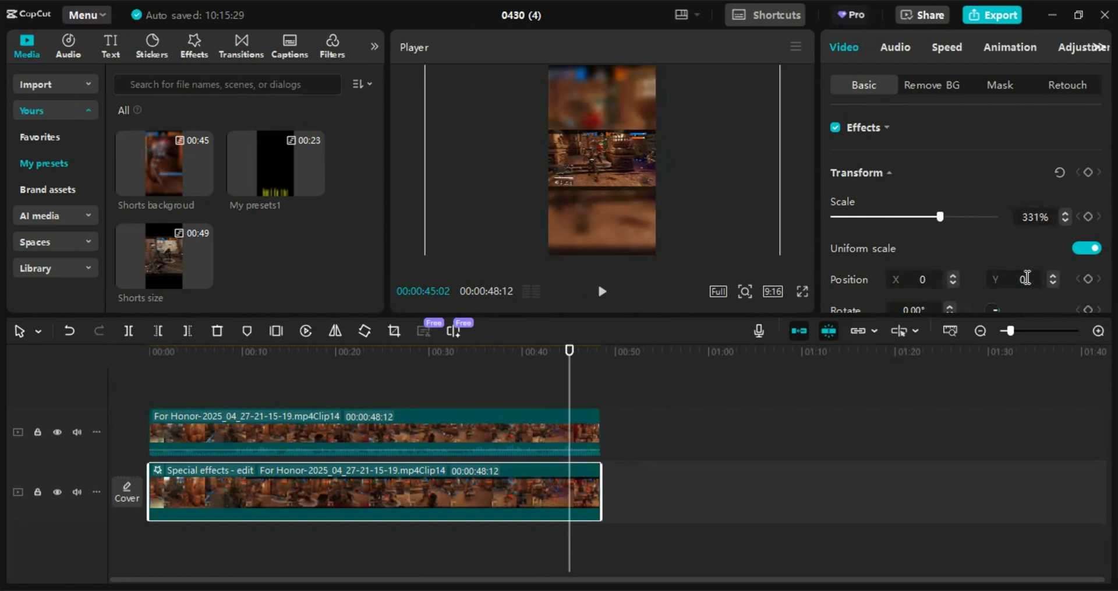
{"action": "left_click", "coordinate": [895, 47]}
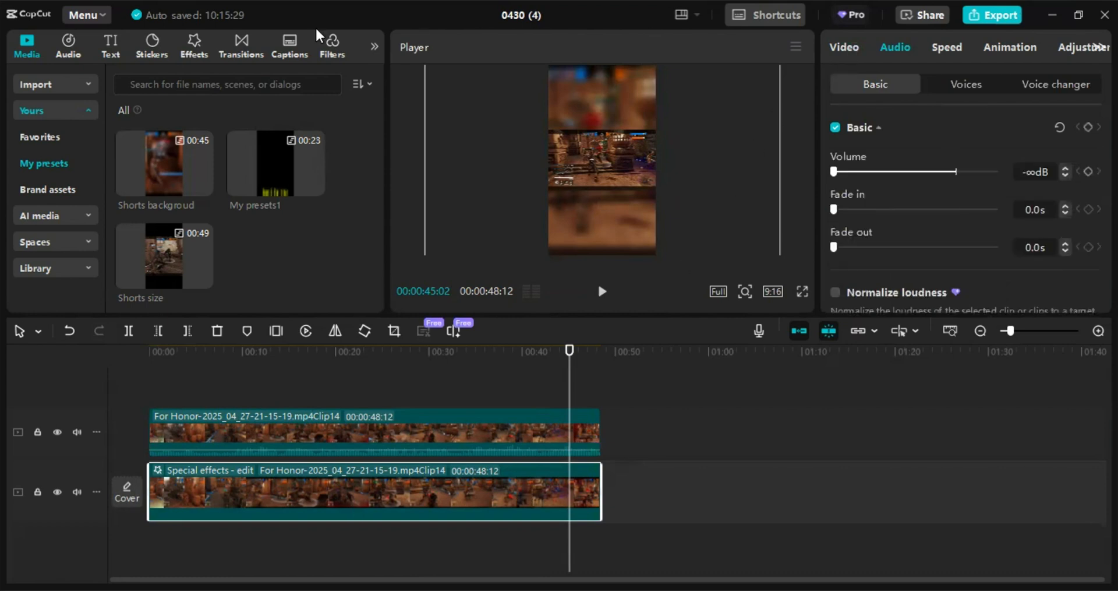
{"action": "left_click", "coordinate": [195, 48]}
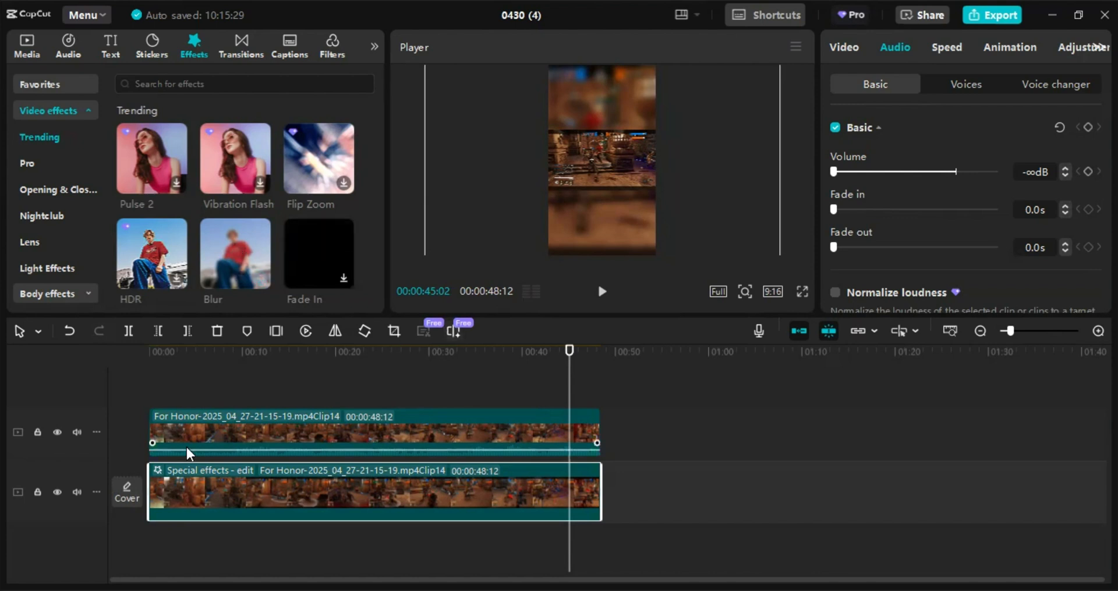
- Save the bottom clip as a preset, then delete that My presets2 preset from My presets
{"action": "right_click", "coordinate": [291, 484]}
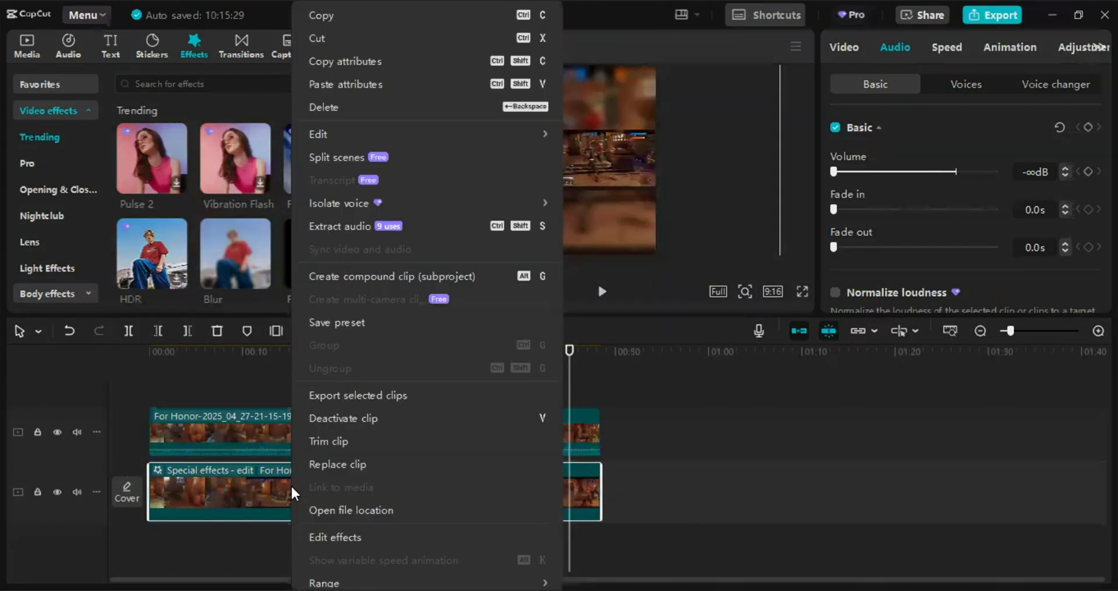
{"action": "left_click", "coordinate": [340, 324]}
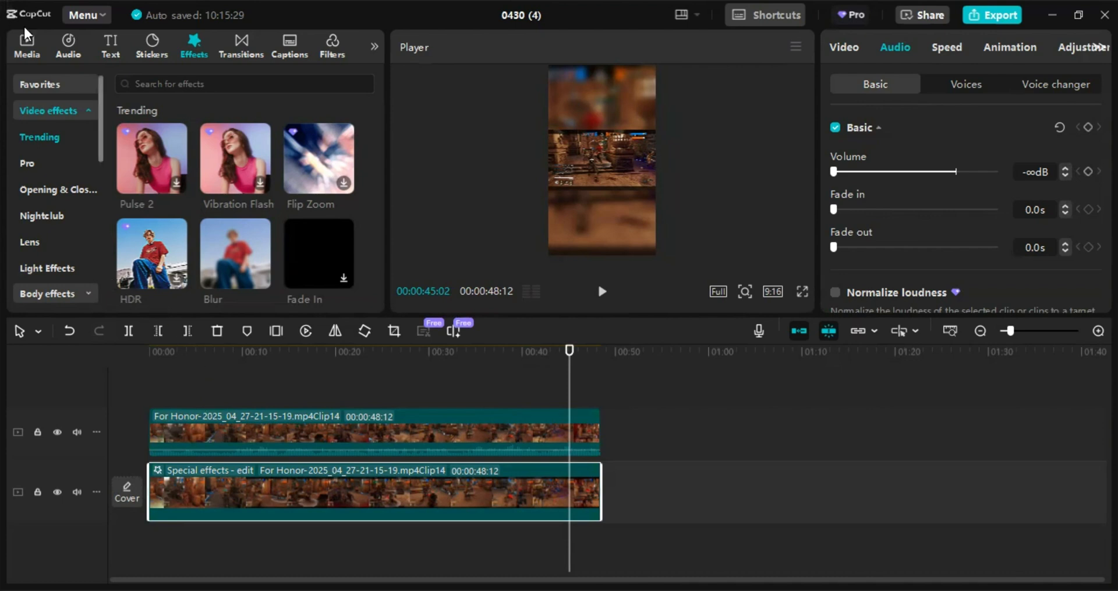
{"action": "left_click", "coordinate": [35, 50]}
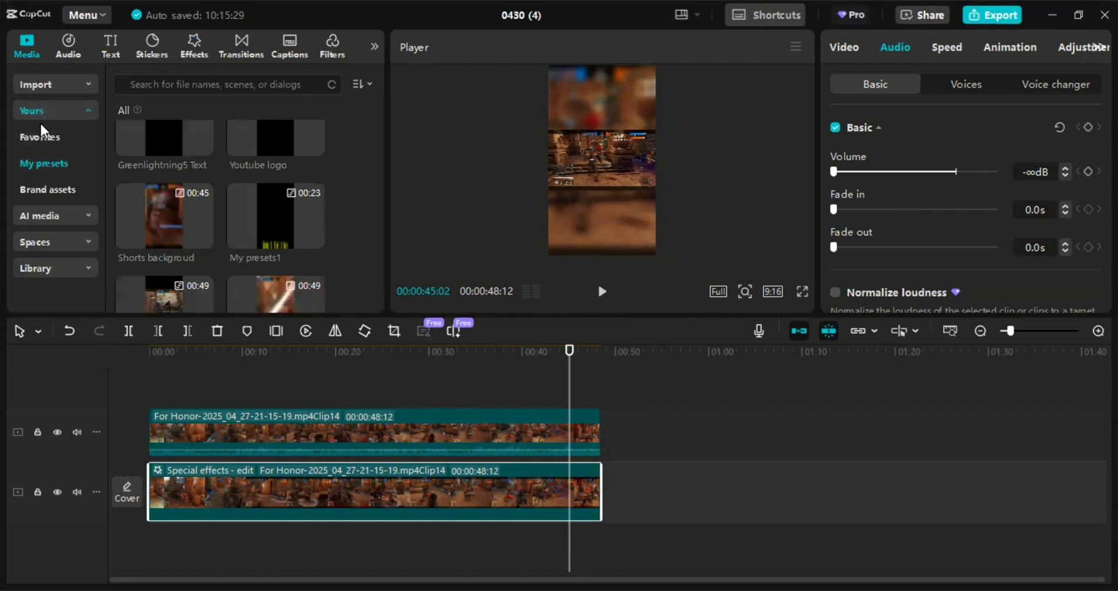
{"action": "scroll", "coordinate": [263, 205], "scroll_direction": "down", "scroll_amount": 1}
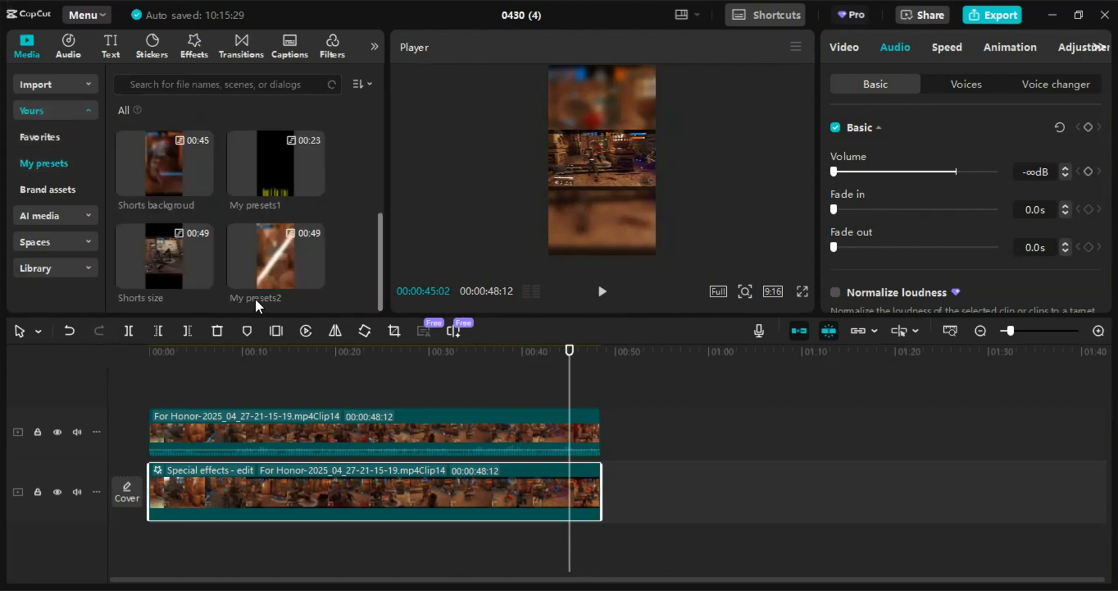
{"action": "mouse_move", "coordinate": [283, 265]}
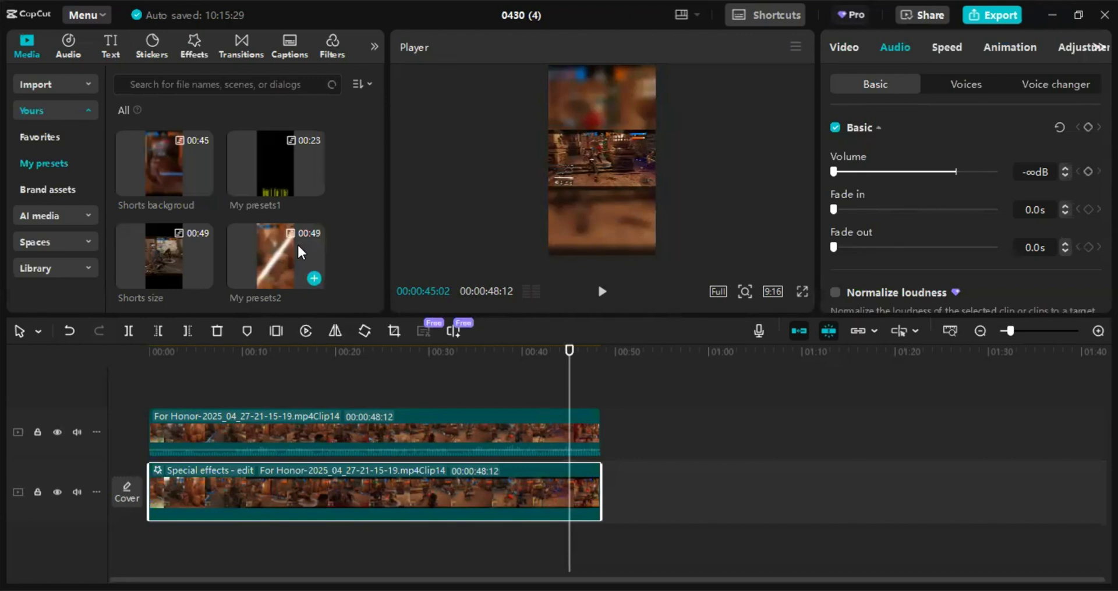
{"action": "right_click", "coordinate": [297, 243]}
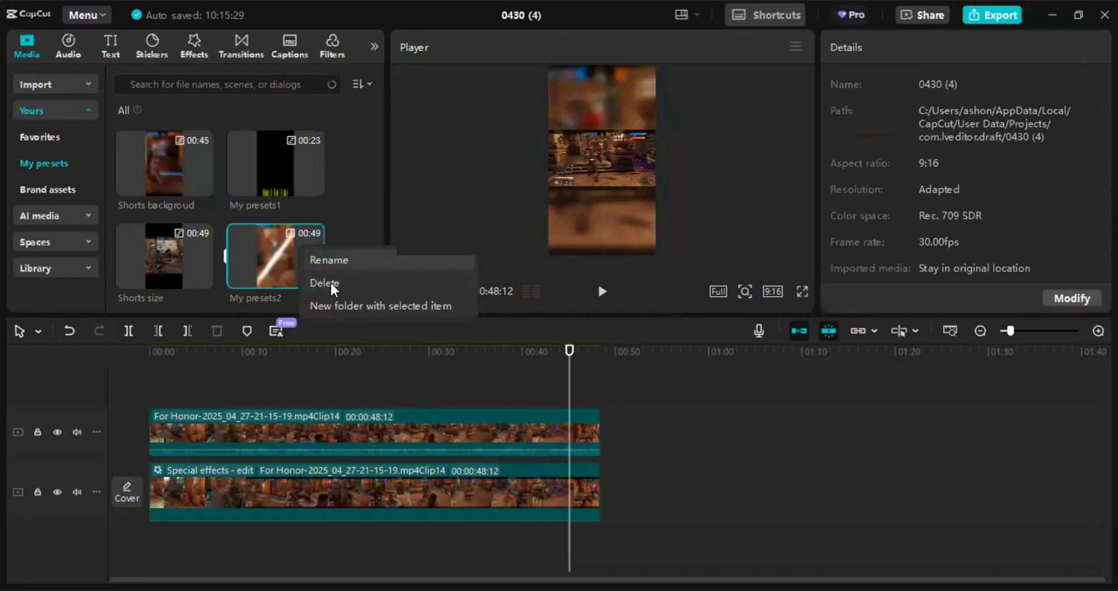
{"action": "left_click", "coordinate": [331, 282]}
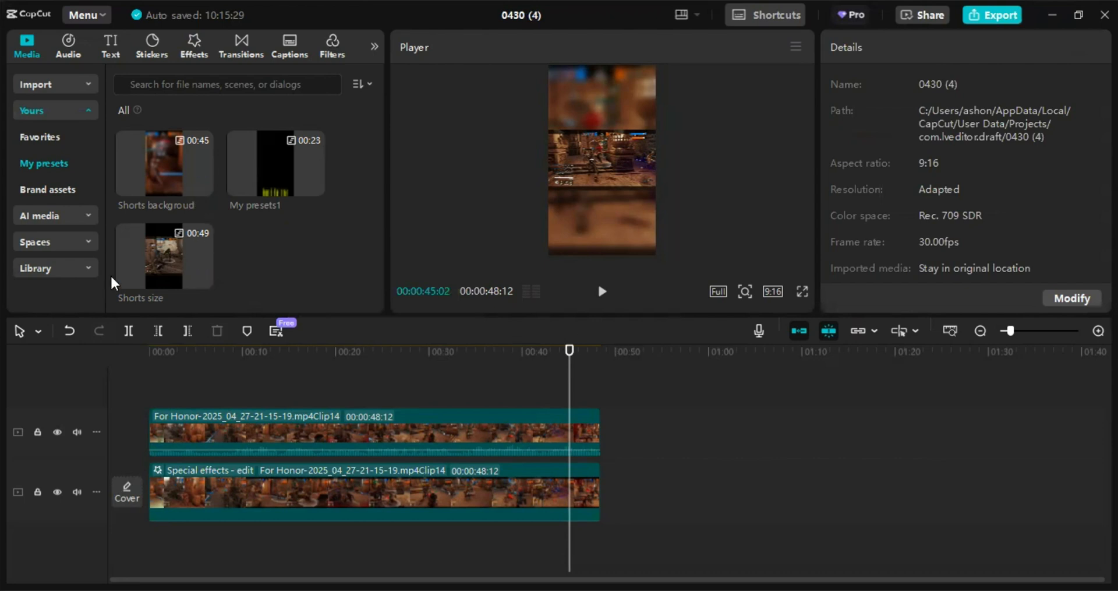
- Copy the Clip09 clip's attributes onto the upper Clip14 clip, then delete the Clip09 clip
{"action": "mouse_move", "coordinate": [129, 260]}
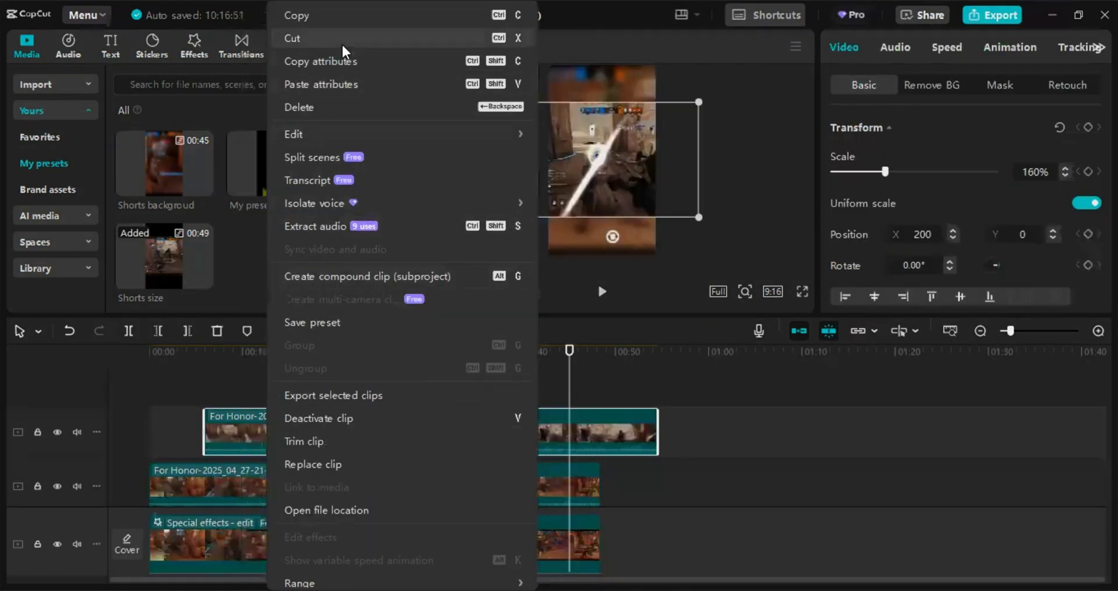
{"action": "left_click", "coordinate": [336, 61]}
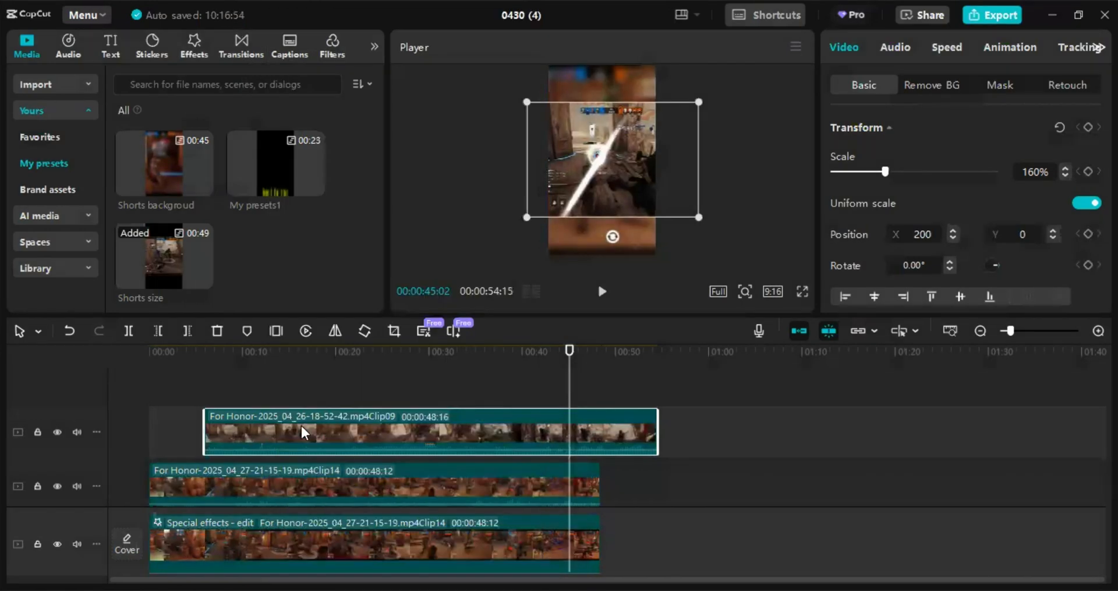
{"action": "left_click", "coordinate": [243, 476]}
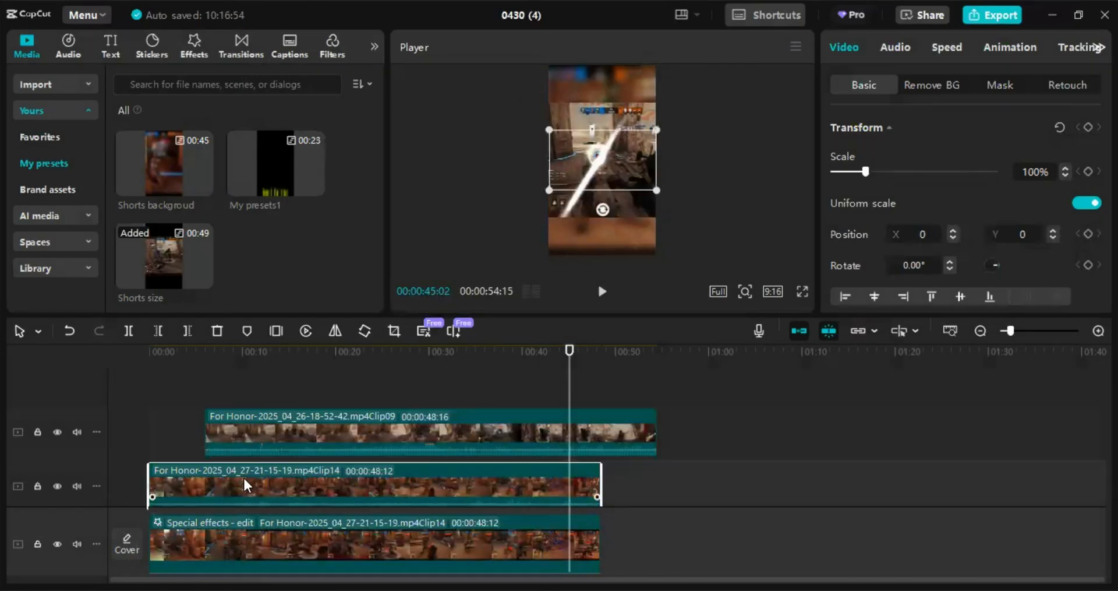
{"action": "right_click", "coordinate": [243, 476]}
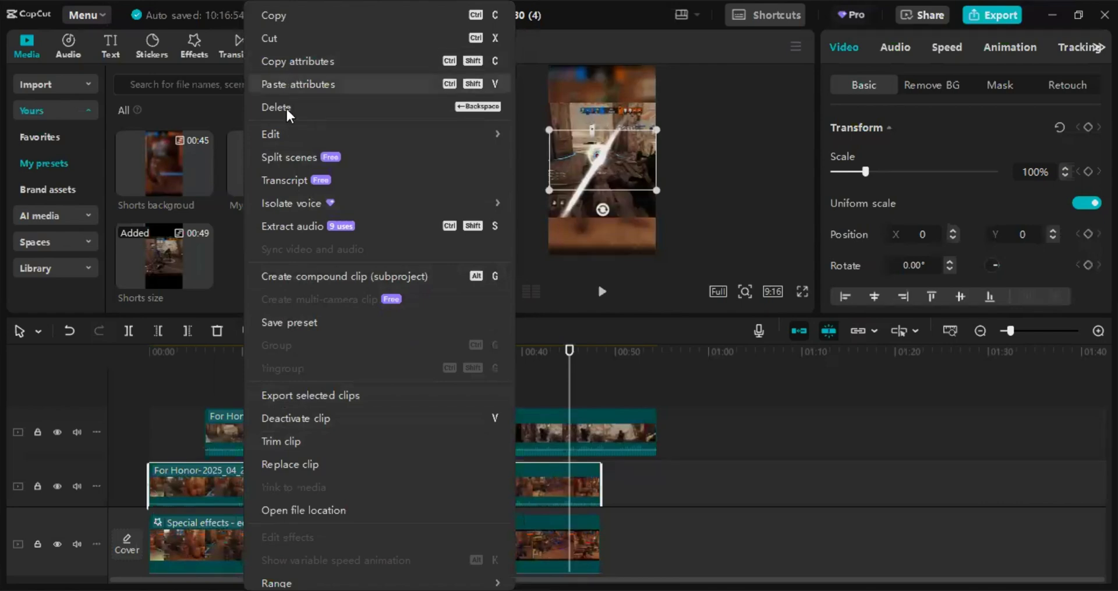
{"action": "left_click", "coordinate": [285, 85]}
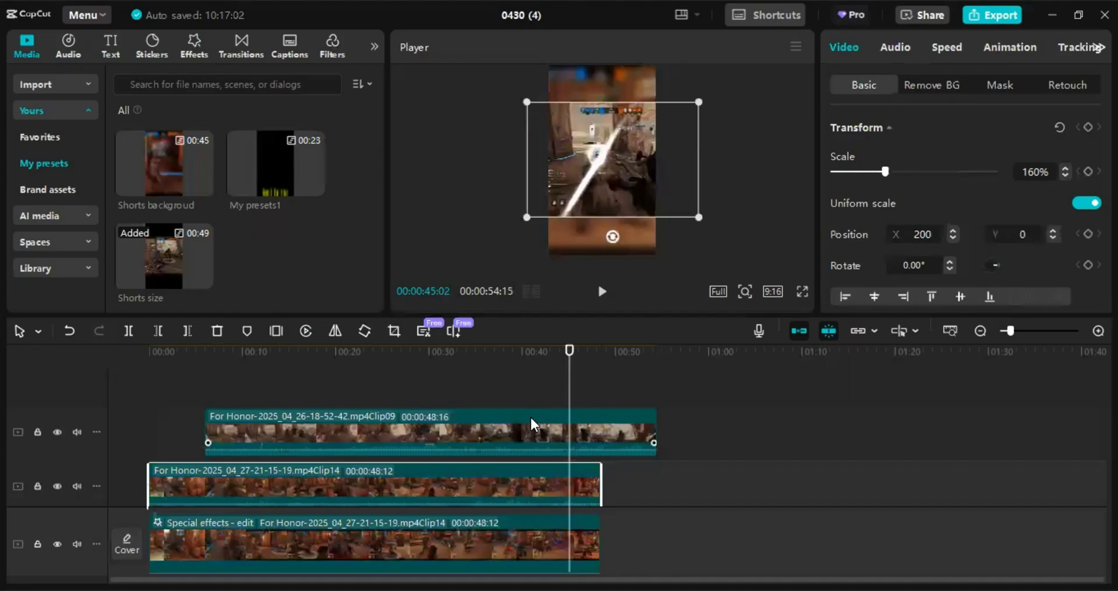
{"action": "left_click", "coordinate": [385, 429]}
{"action": "key", "text": "Delete"}
{"action": "key", "text": "Delete"}
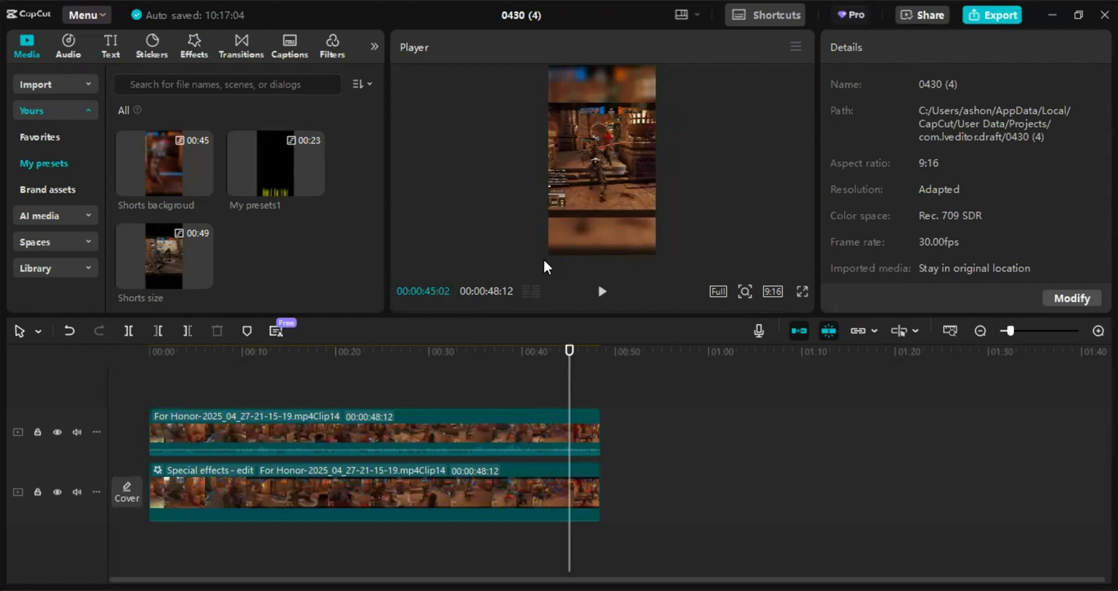
- Extend both Clip14 clips to 00:00:51:09 and play the ending
{"action": "left_click", "coordinate": [600, 426]}
{"action": "left_click_drag", "start_coordinate": [598, 426], "coordinate": [625, 426]}
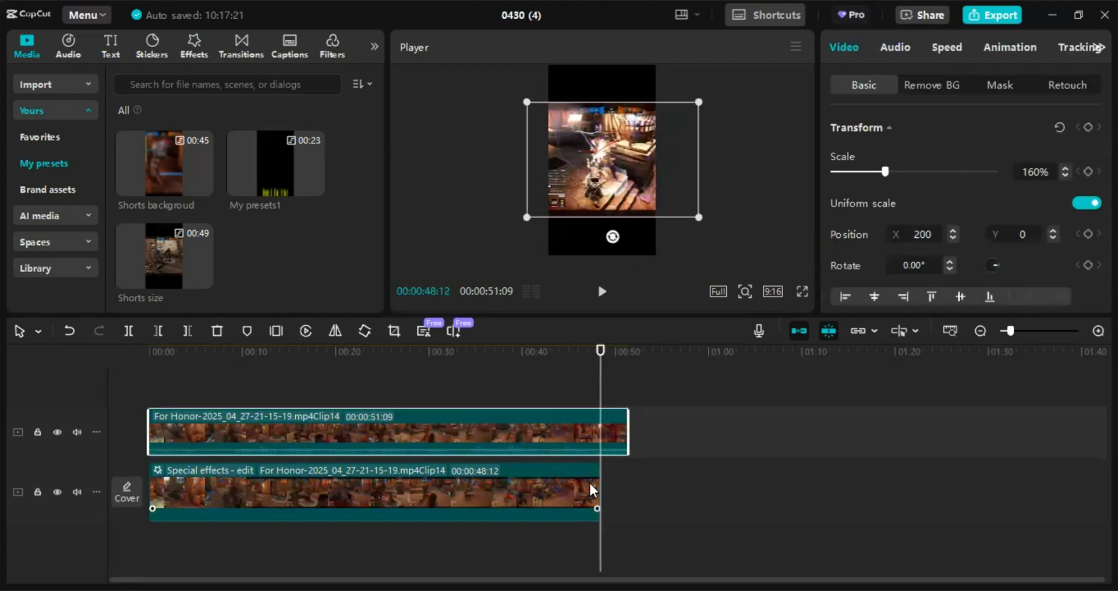
{"action": "left_click_drag", "start_coordinate": [600, 493], "coordinate": [623, 483]}
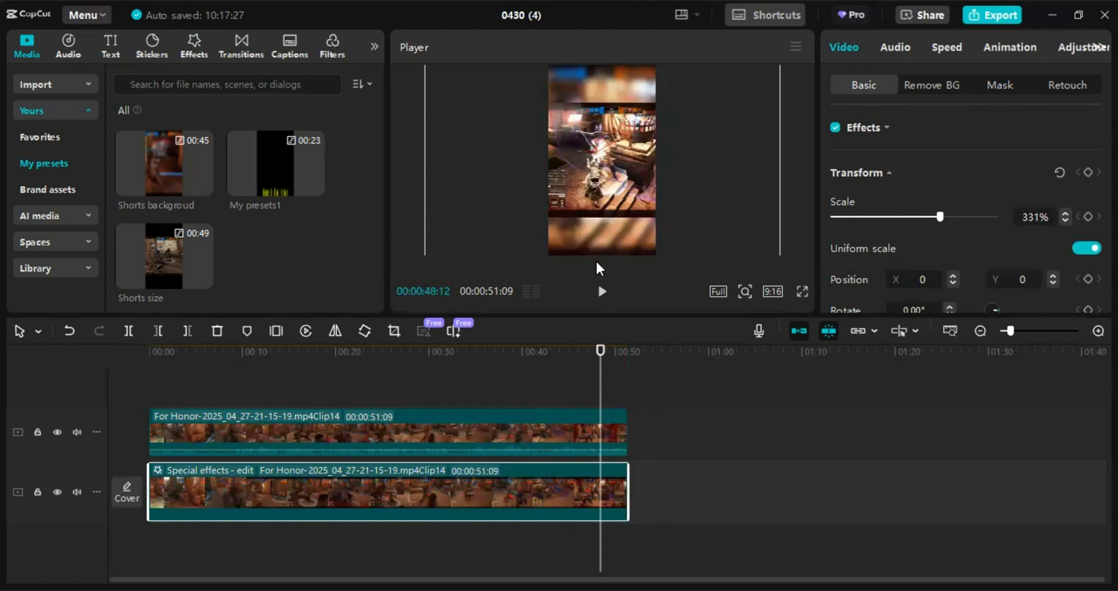
{"action": "left_click", "coordinate": [602, 292]}
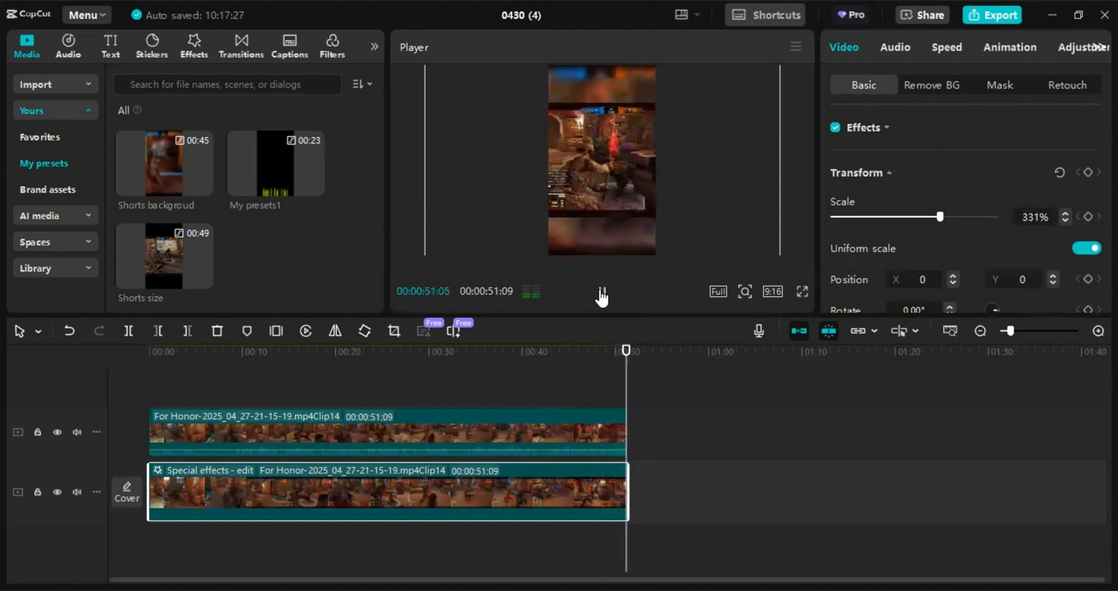
- Extend both Clip14 clips further to 00:00:52:26 and play the result
{"action": "left_click_drag", "start_coordinate": [627, 420], "coordinate": [642, 421]}
{"action": "left_click_drag", "start_coordinate": [627, 482], "coordinate": [642, 482]}
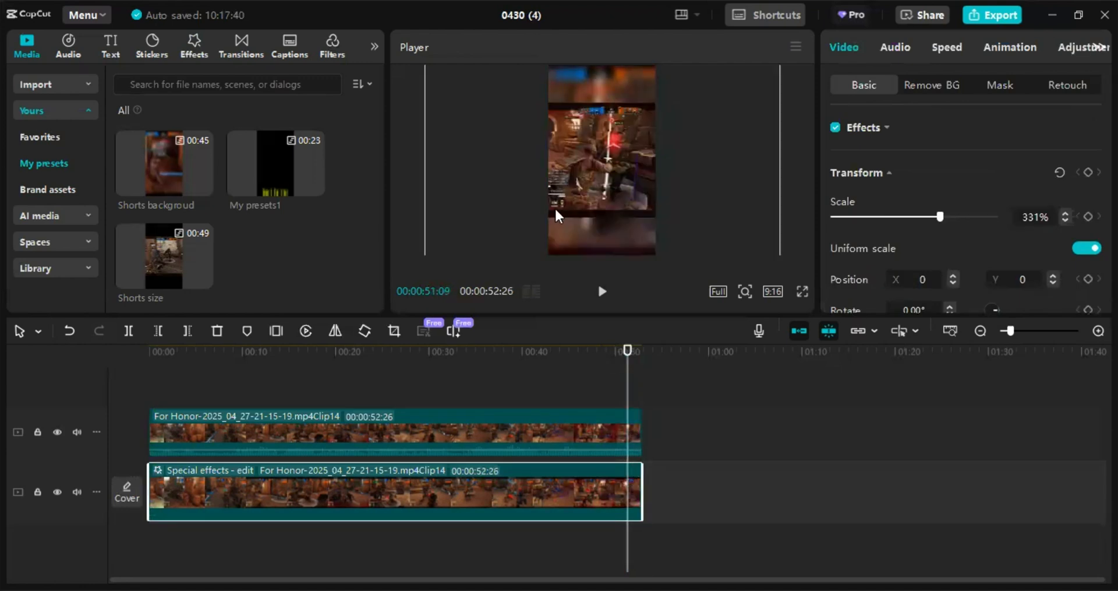
{"action": "left_click", "coordinate": [602, 292]}
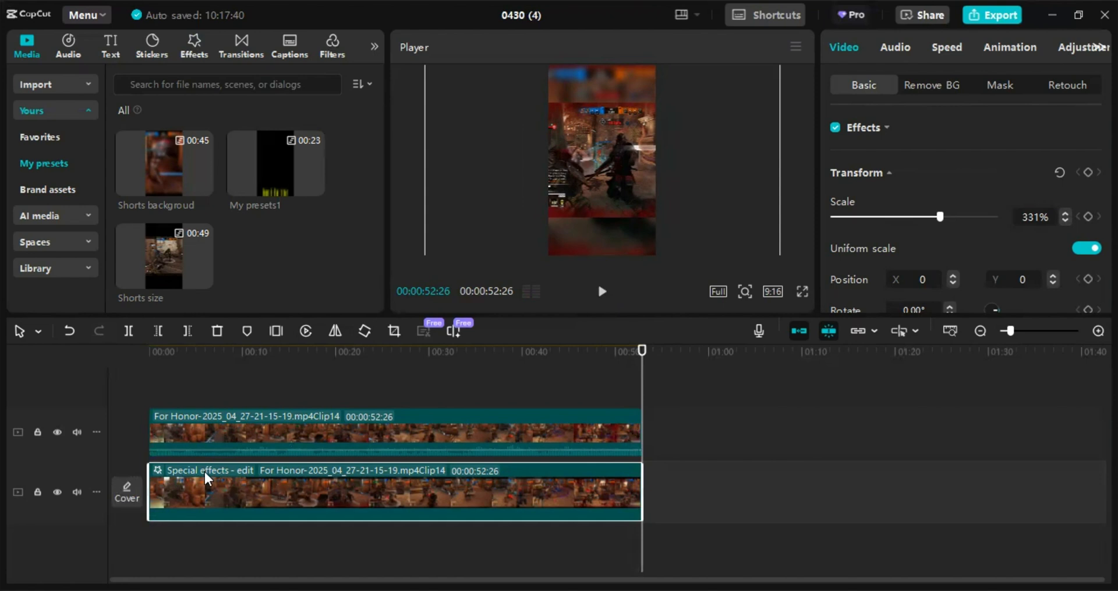
- Select the upper Clip14 clip and play back the preview
{"action": "left_click", "coordinate": [205, 444]}
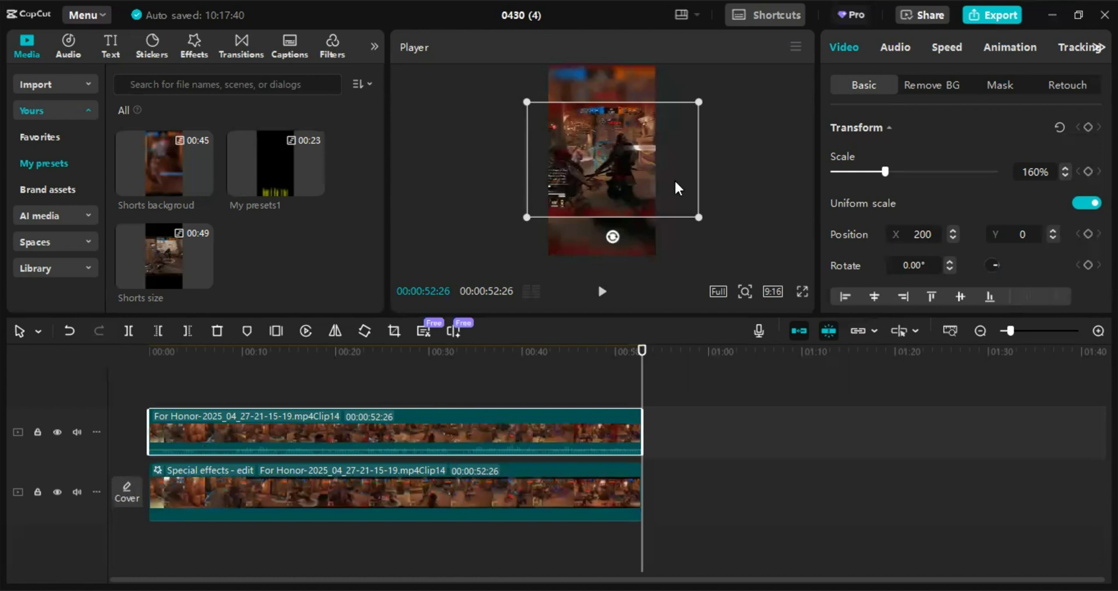
{"action": "left_click", "coordinate": [601, 292]}
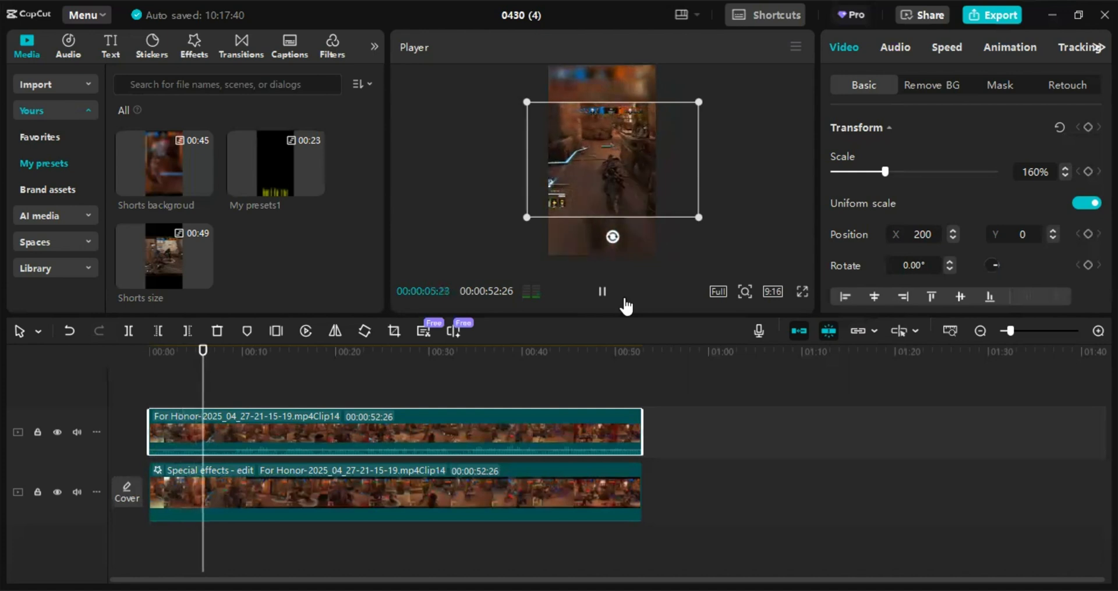
{"action": "left_click", "coordinate": [608, 289]}
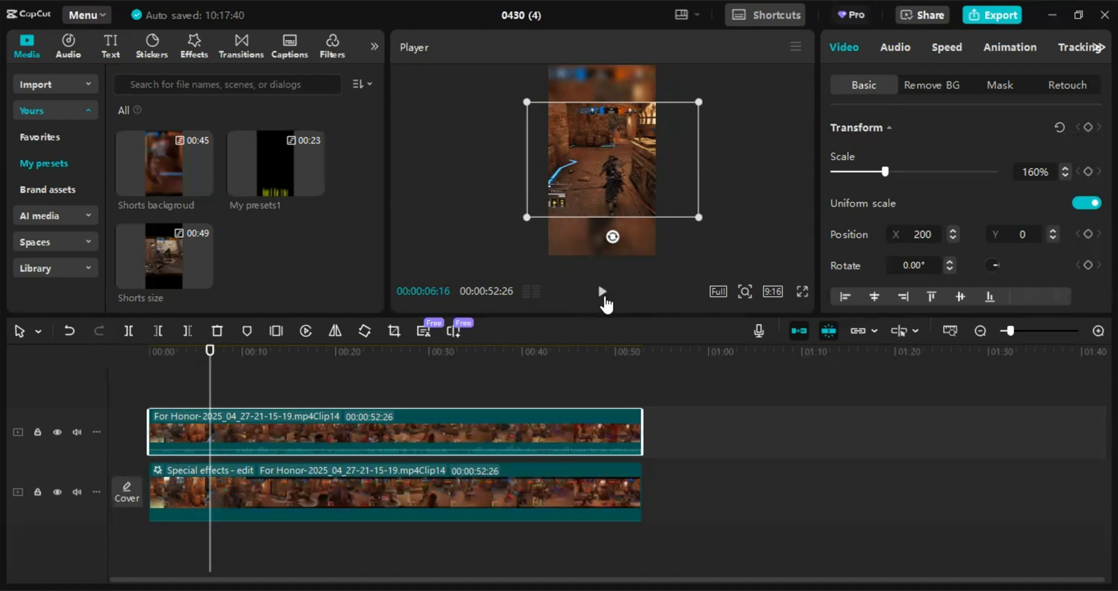
{"action": "left_click", "coordinate": [603, 292]}
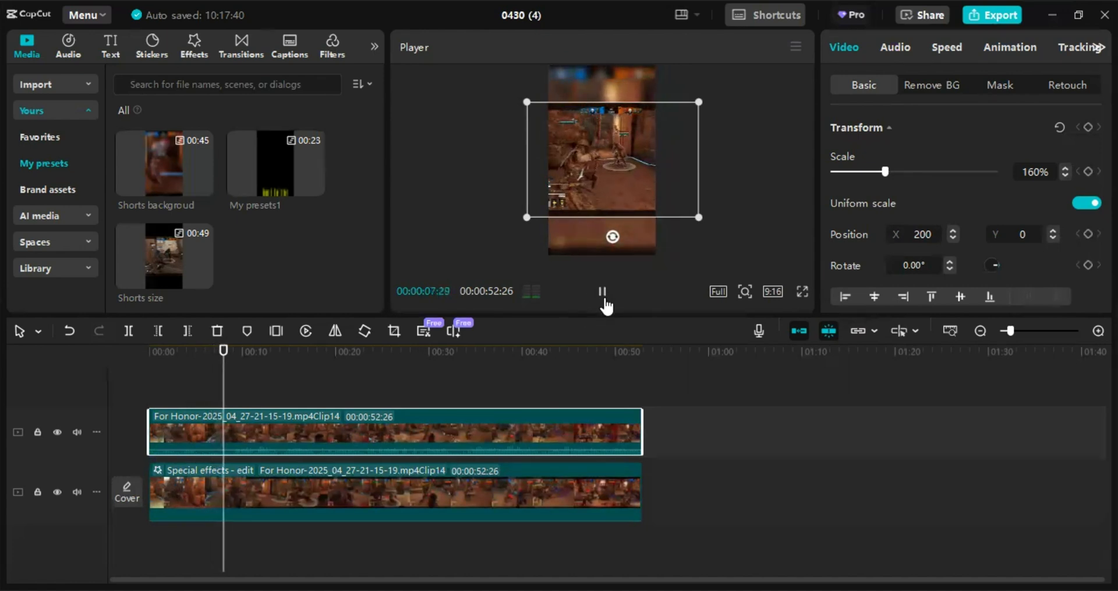
{"action": "left_click", "coordinate": [604, 300]}
{"action": "left_click", "coordinate": [605, 300]}
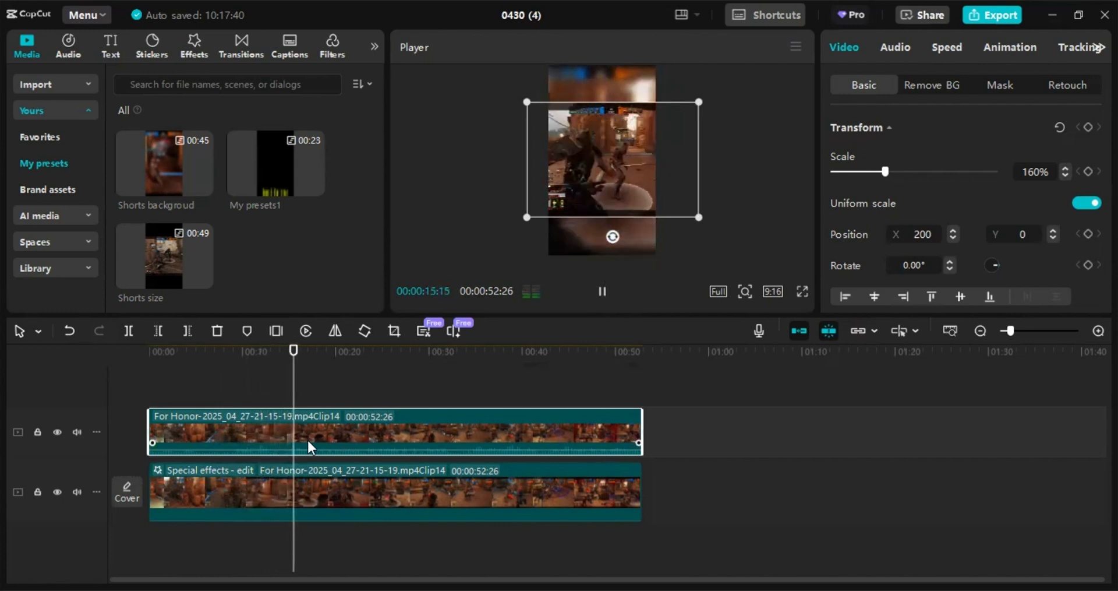
- Move the playhead to about 00:00:21 and play back the preview from there
{"action": "left_click", "coordinate": [344, 386]}
{"action": "left_click", "coordinate": [345, 352]}
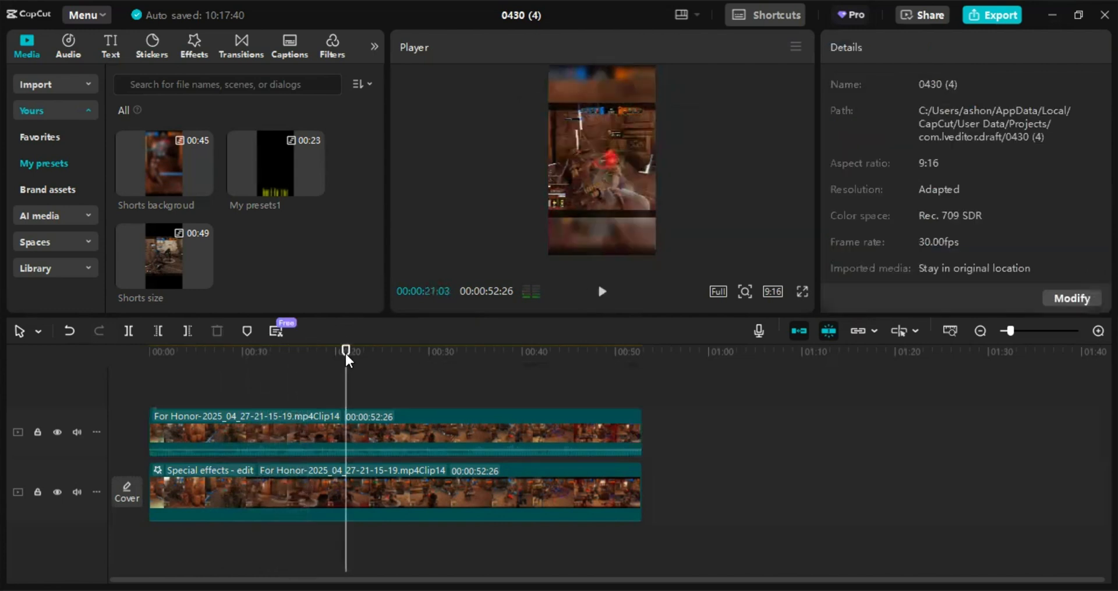
{"action": "left_click", "coordinate": [606, 294]}
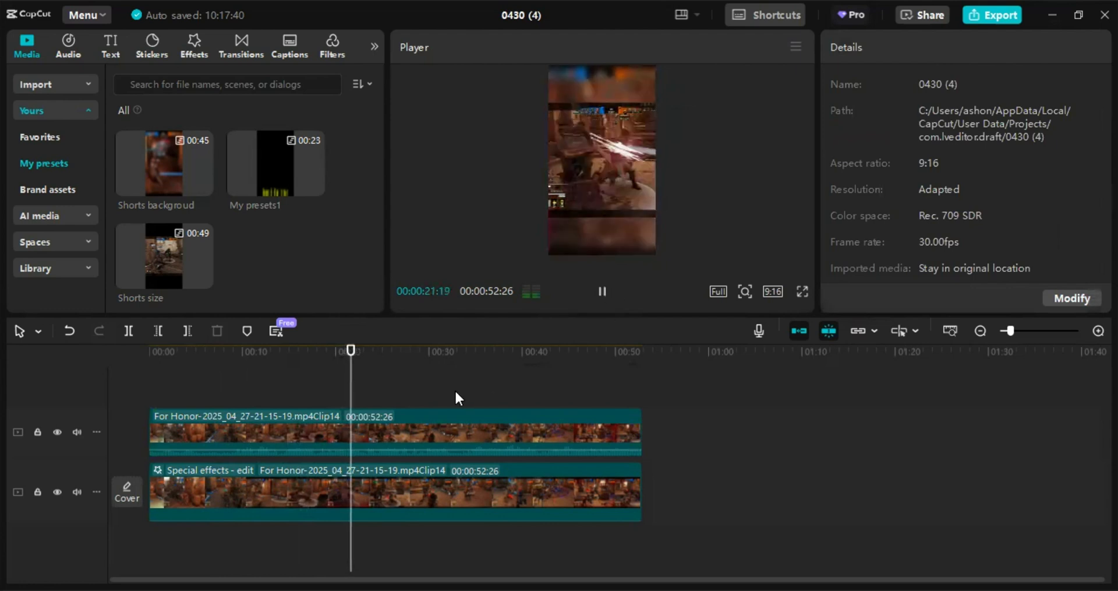
{"action": "left_click", "coordinate": [433, 394]}
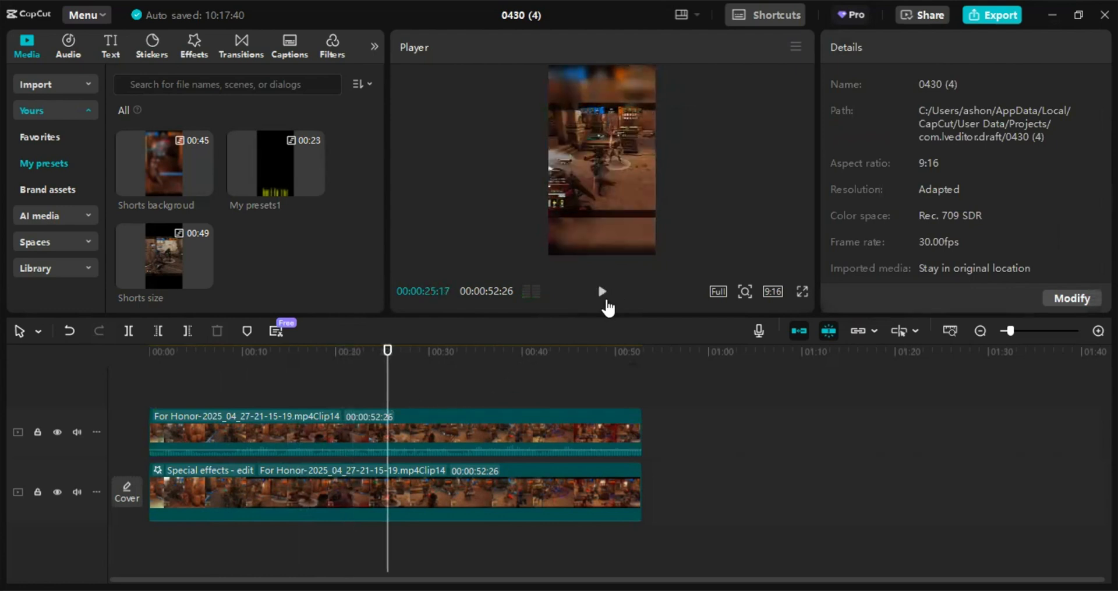
{"action": "left_click", "coordinate": [581, 234]}
- Undo the last edit and resume playback of the preview
{"action": "left_click", "coordinate": [69, 331]}
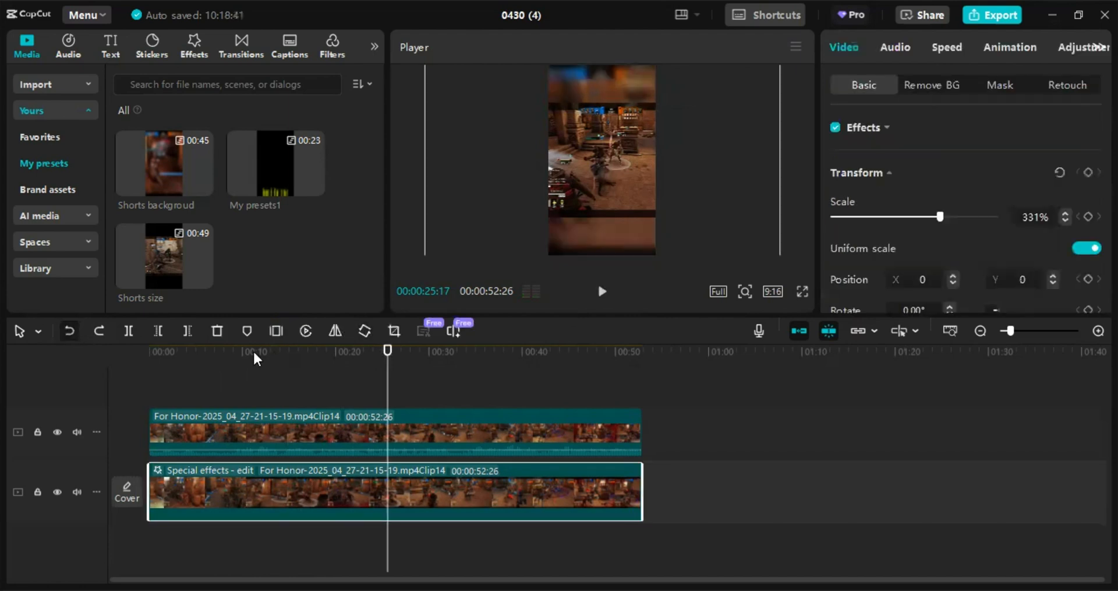
{"action": "left_click", "coordinate": [613, 299]}
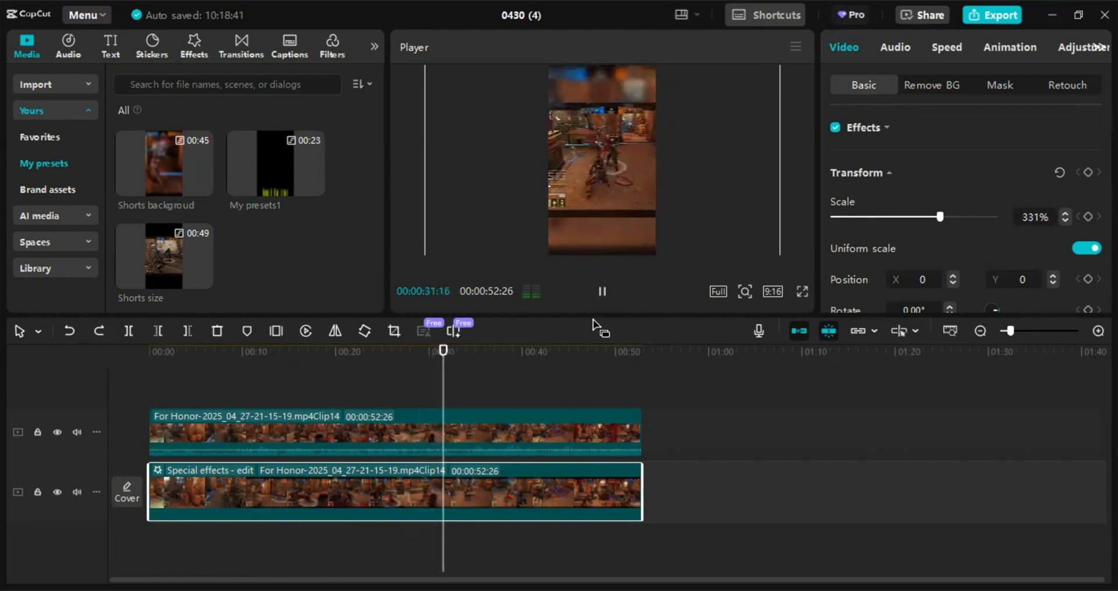
{"action": "left_click", "coordinate": [609, 294]}
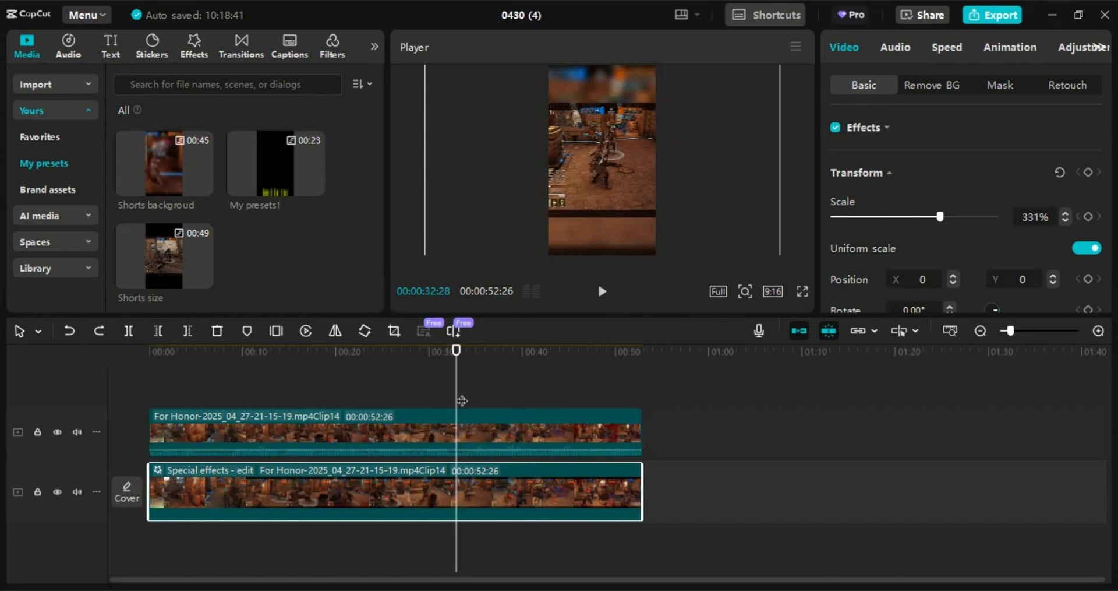
- Select the upper Clip14 clip and play back the middle of the timeline
{"action": "left_click", "coordinate": [471, 428]}
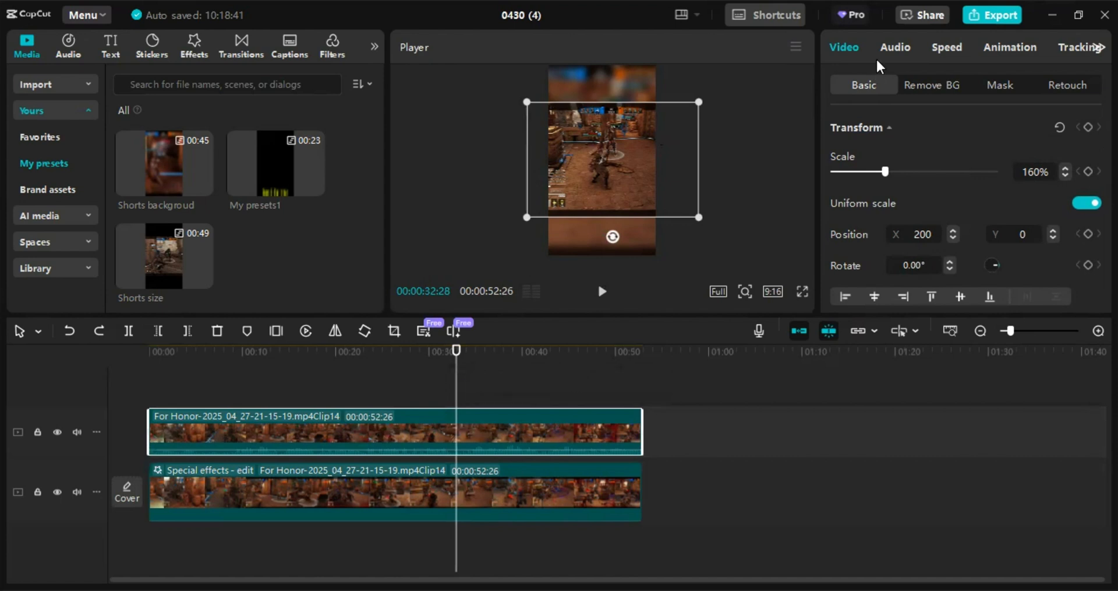
{"action": "left_click", "coordinate": [602, 292]}
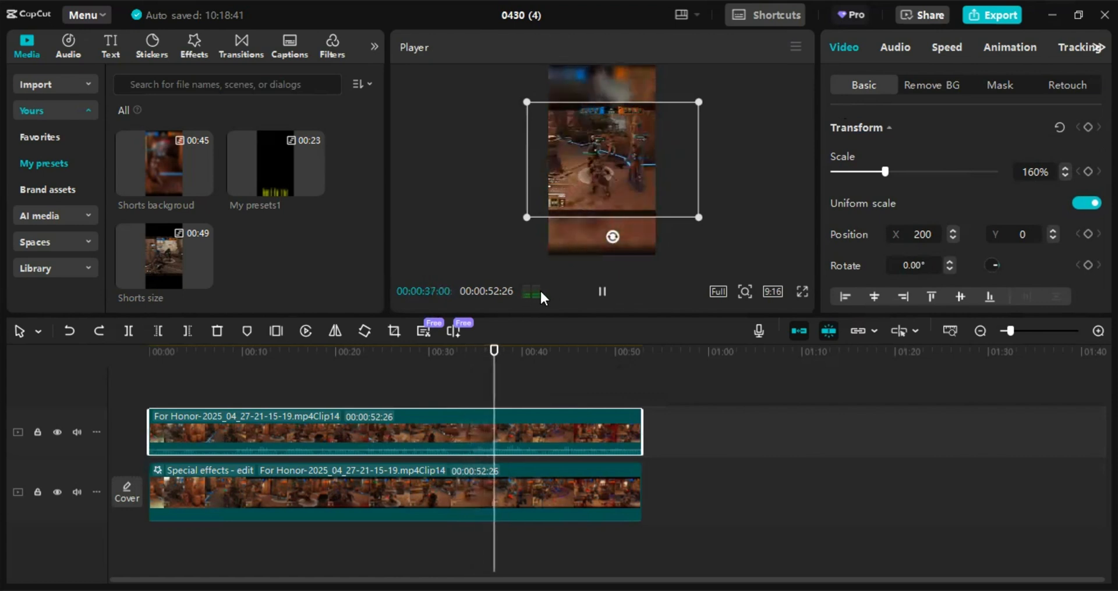
{"action": "left_click", "coordinate": [601, 291]}
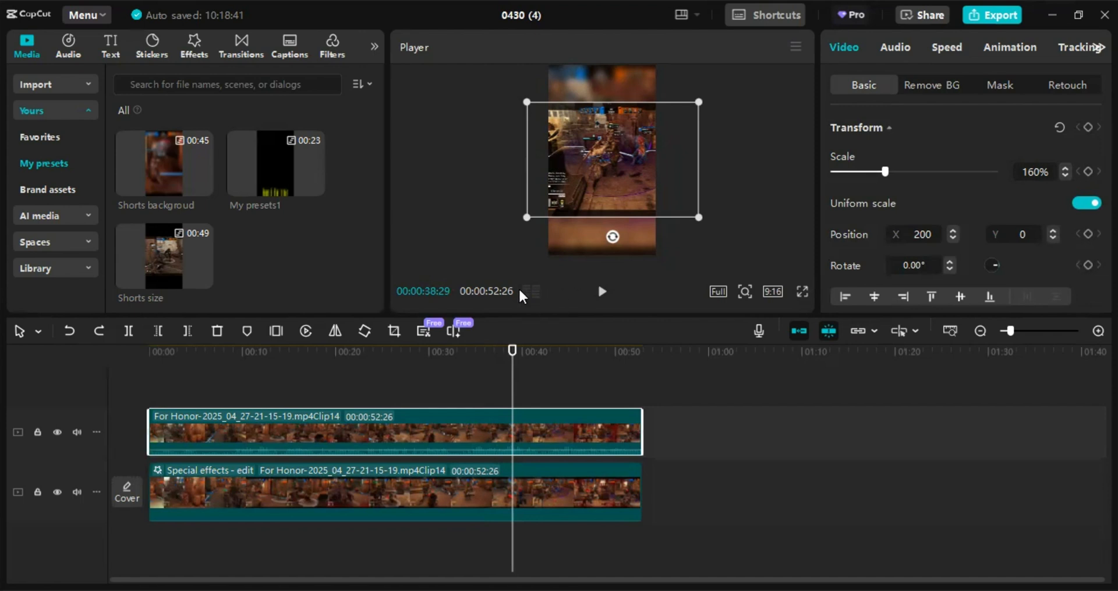
{"action": "key", "text": "space"}
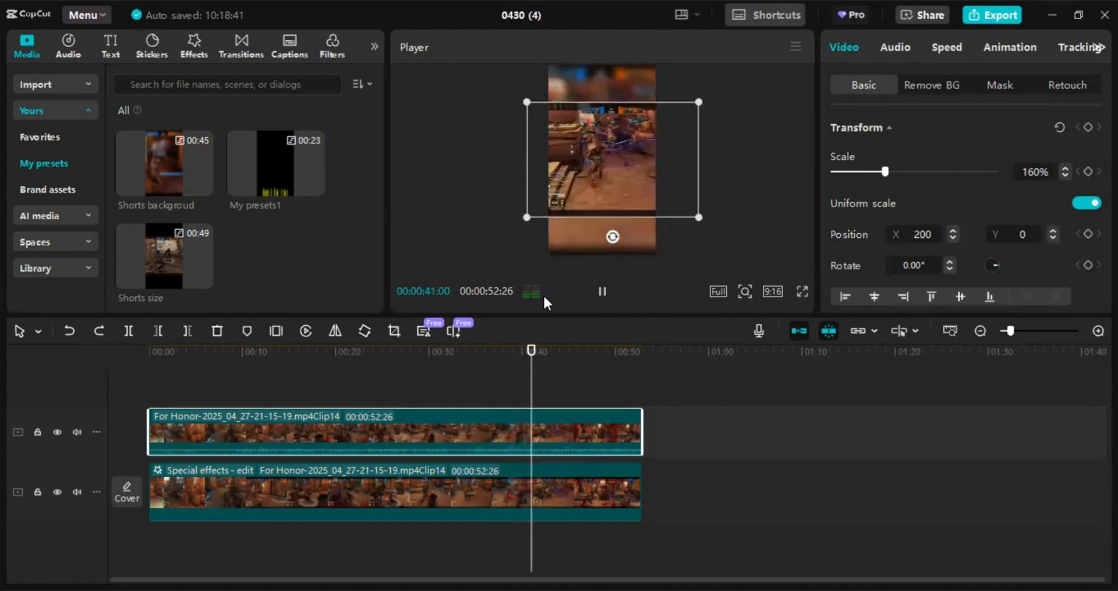
{"action": "left_click", "coordinate": [602, 291]}
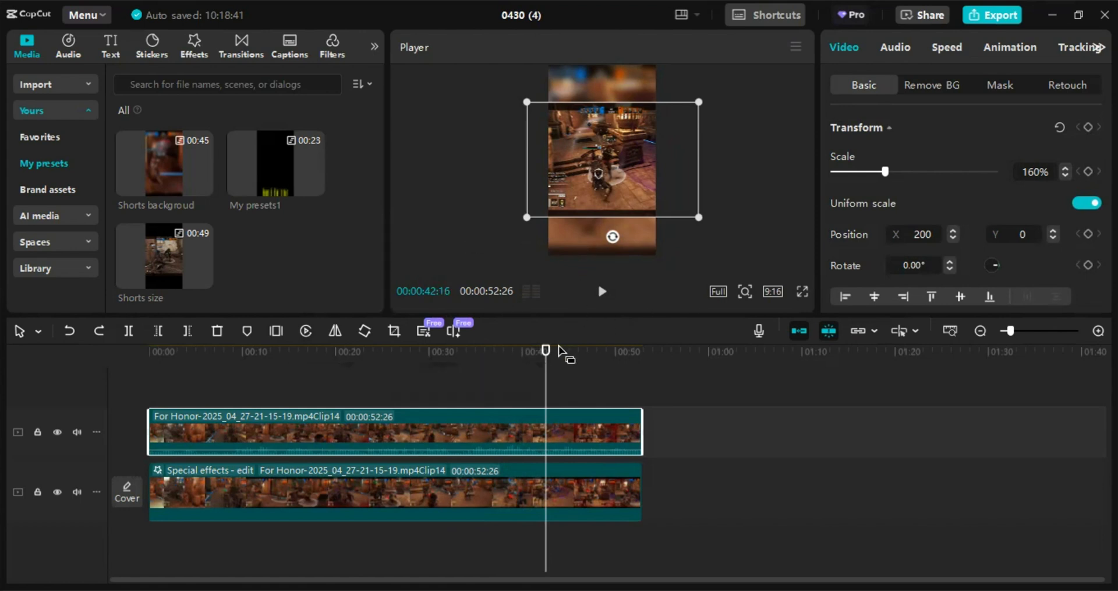
- Save the upper Clip14 clip as a preset, then delete that My presets2 preset from My presets
{"action": "left_click_drag", "start_coordinate": [558, 347], "coordinate": [98, 386]}
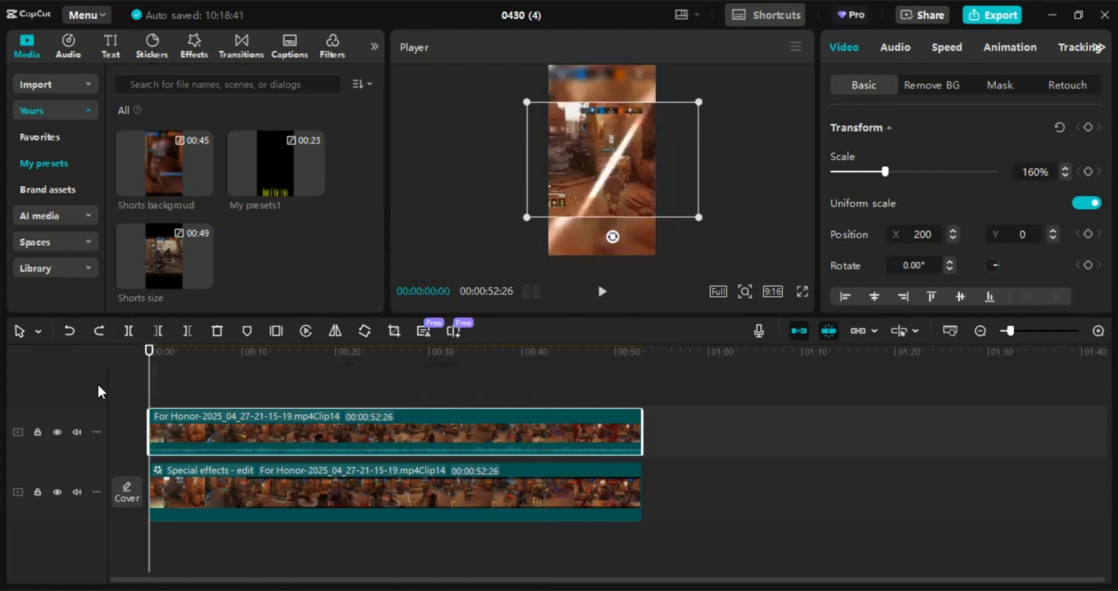
{"action": "right_click", "coordinate": [198, 417]}
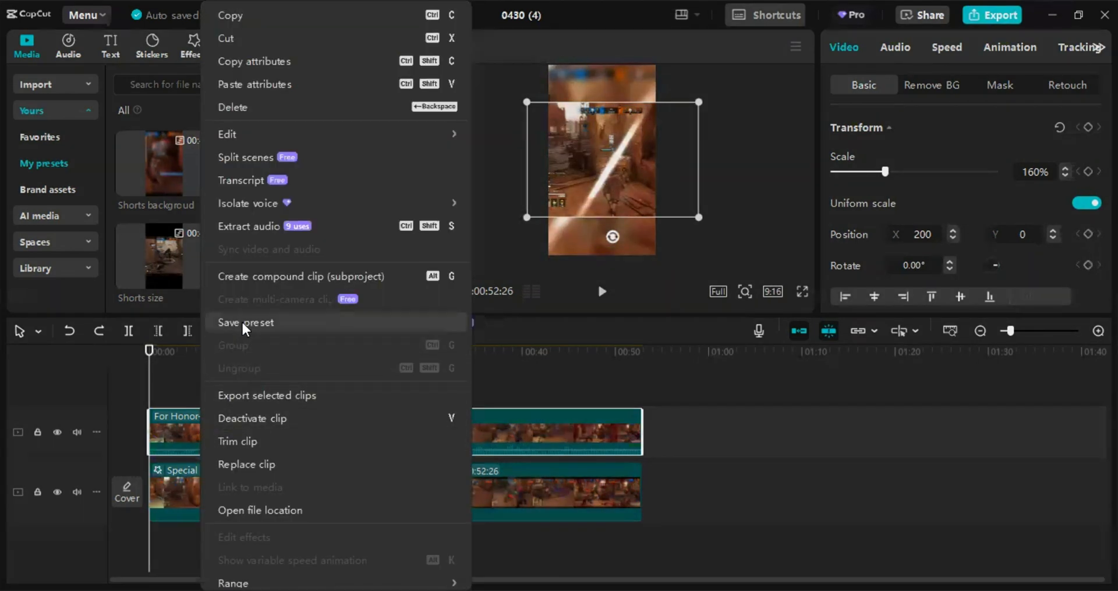
{"action": "left_click", "coordinate": [358, 322]}
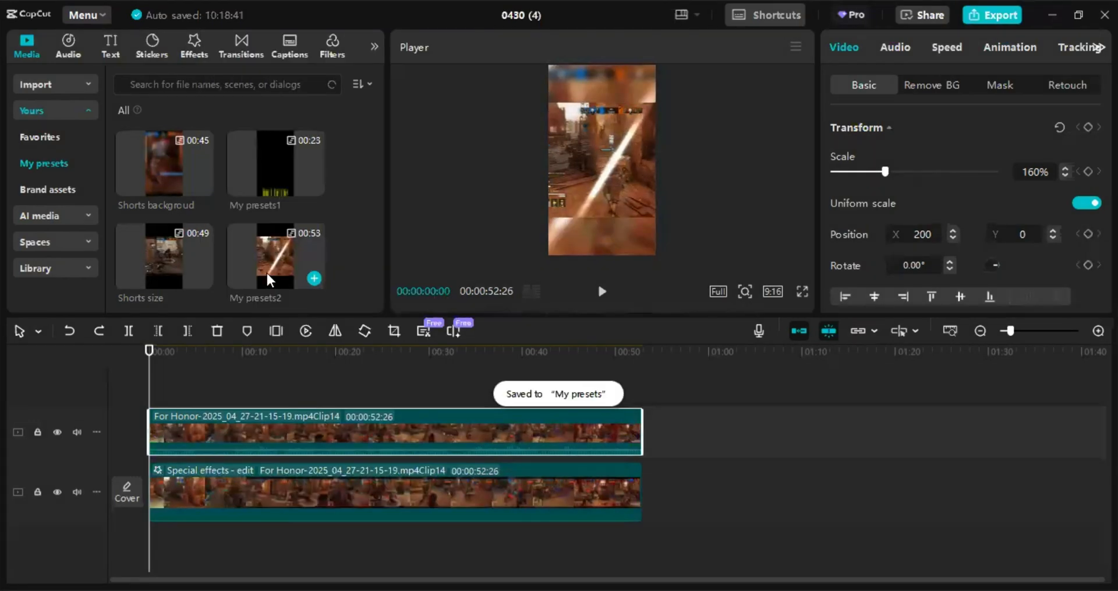
{"action": "right_click", "coordinate": [267, 271]}
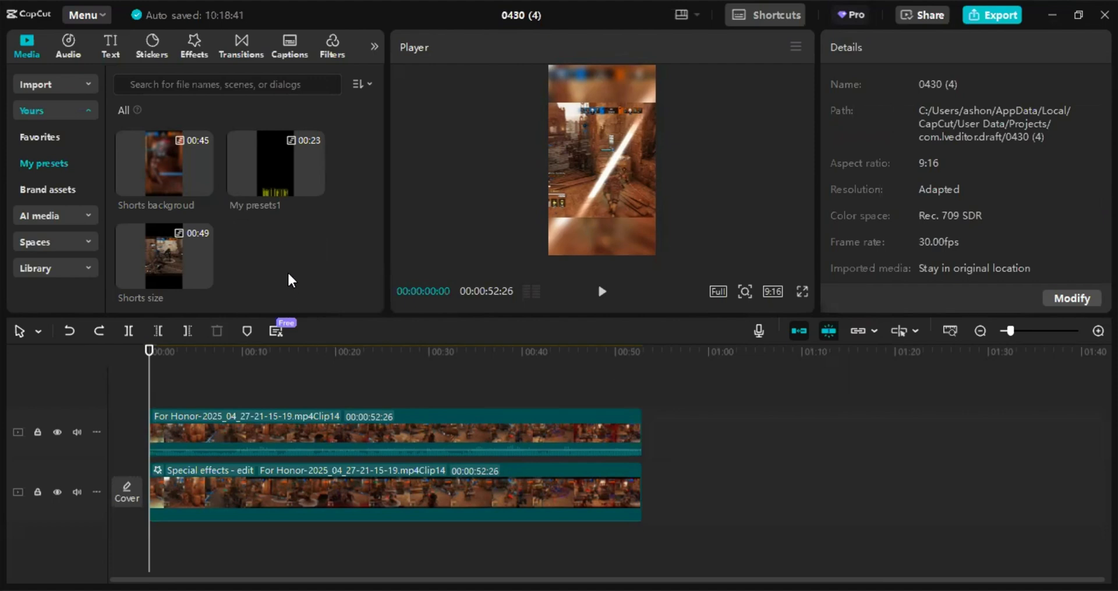
- Add the welcome preset to the start of the timeline above the gameplay clips and play it
{"action": "scroll", "coordinate": [241, 123], "scroll_direction": "up", "scroll_amount": 5}
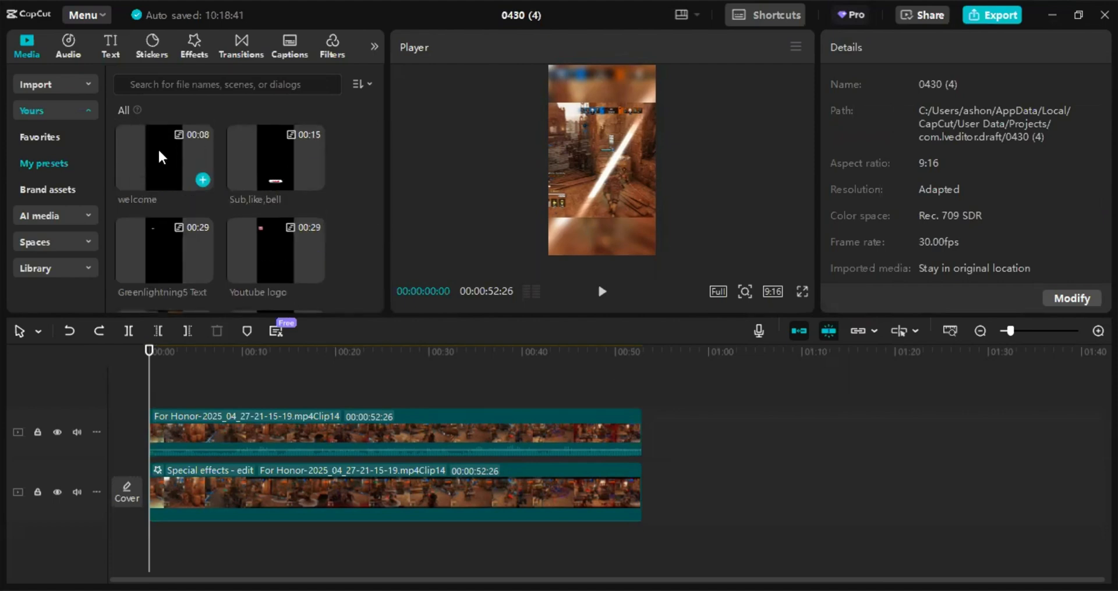
{"action": "left_click_drag", "start_coordinate": [159, 156], "coordinate": [152, 386]}
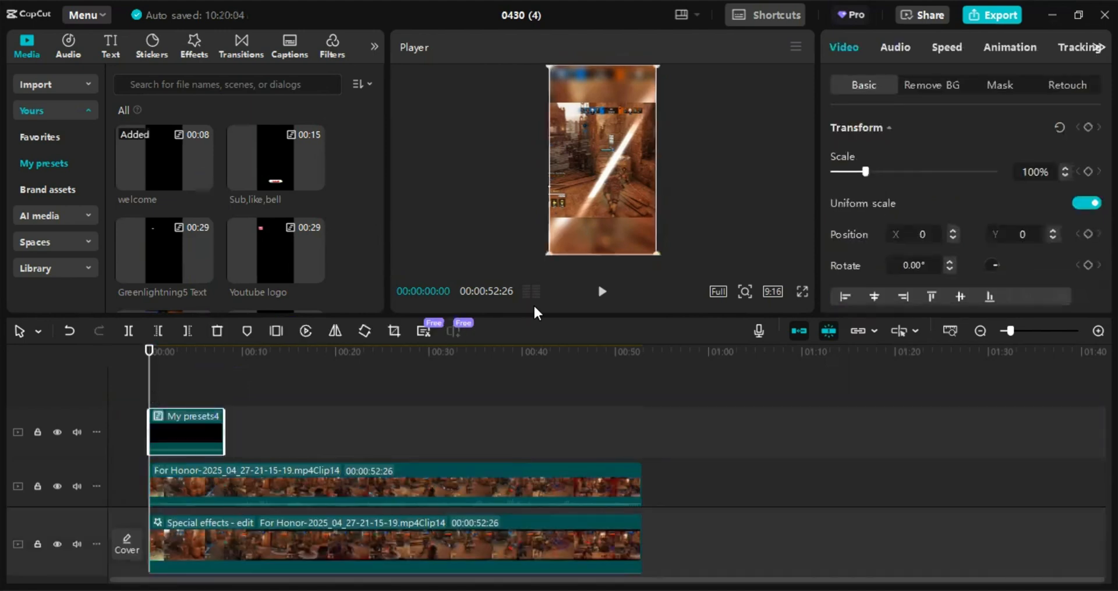
{"action": "left_click", "coordinate": [602, 291]}
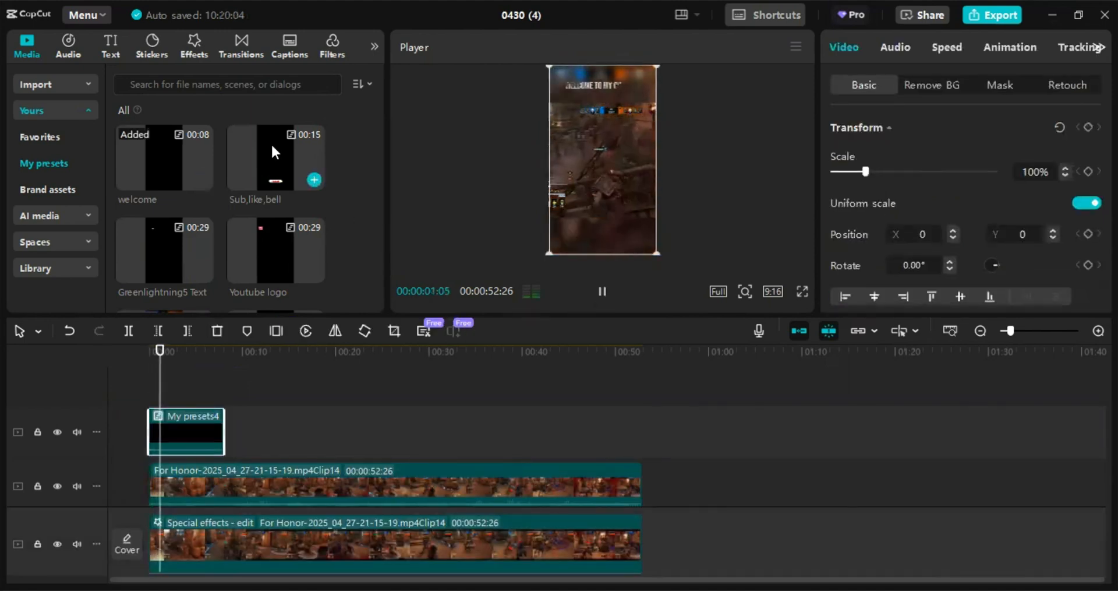
- Add the Sub,like,bell preset to the start of the timeline and play the preview
{"action": "left_click_drag", "start_coordinate": [274, 149], "coordinate": [120, 379]}
{"action": "left_click", "coordinate": [602, 292]}
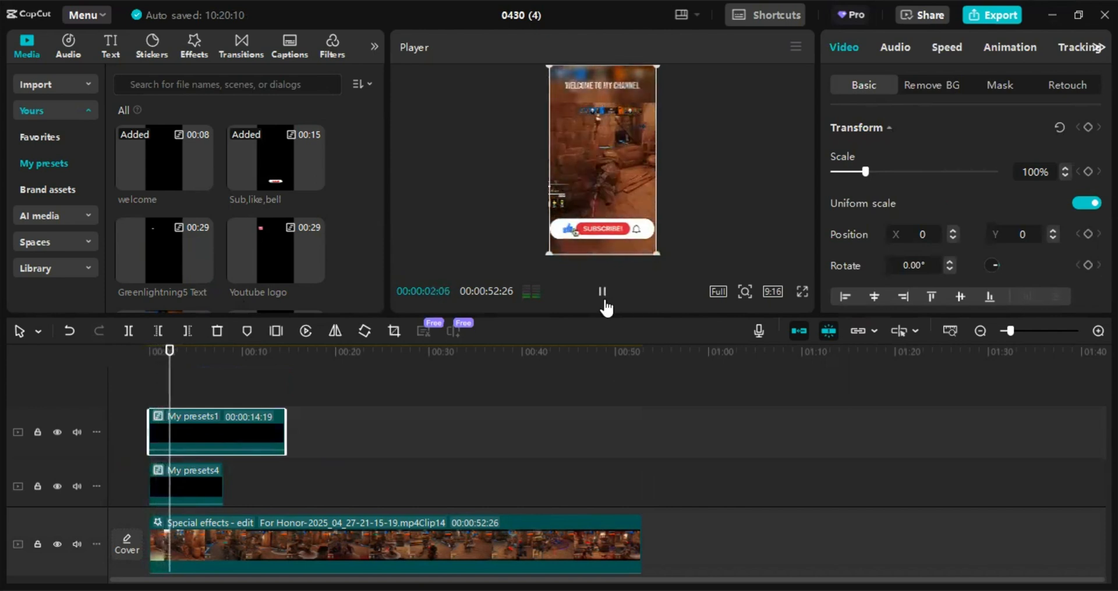
{"action": "left_click", "coordinate": [604, 303]}
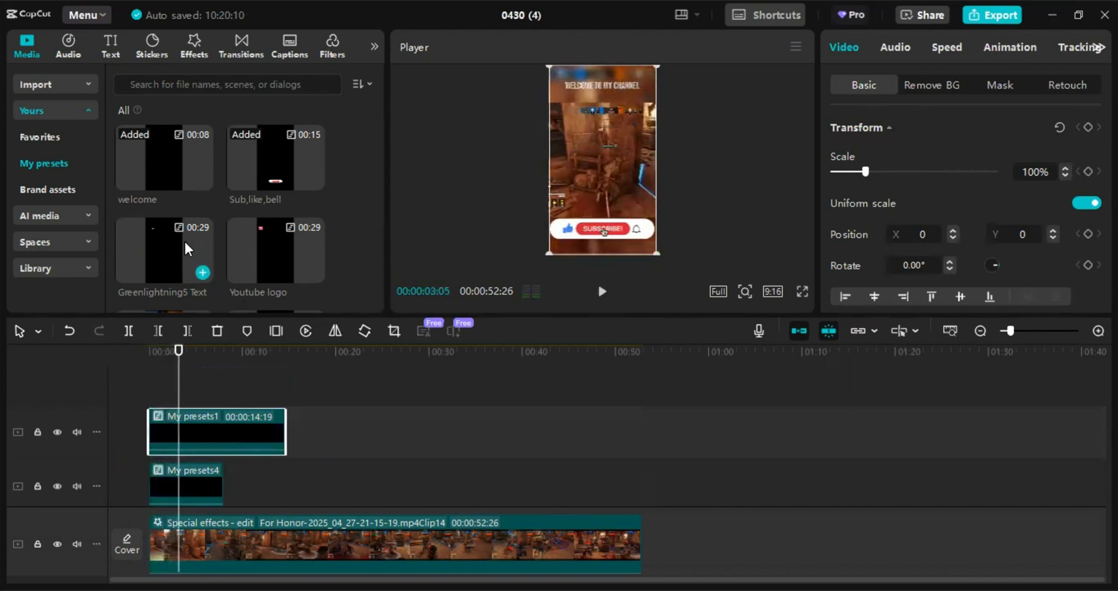
- Add the Greenlightning5 Text and Youtube logo presets to the timeline start and select both preset clips
{"action": "left_click_drag", "start_coordinate": [184, 239], "coordinate": [155, 381]}
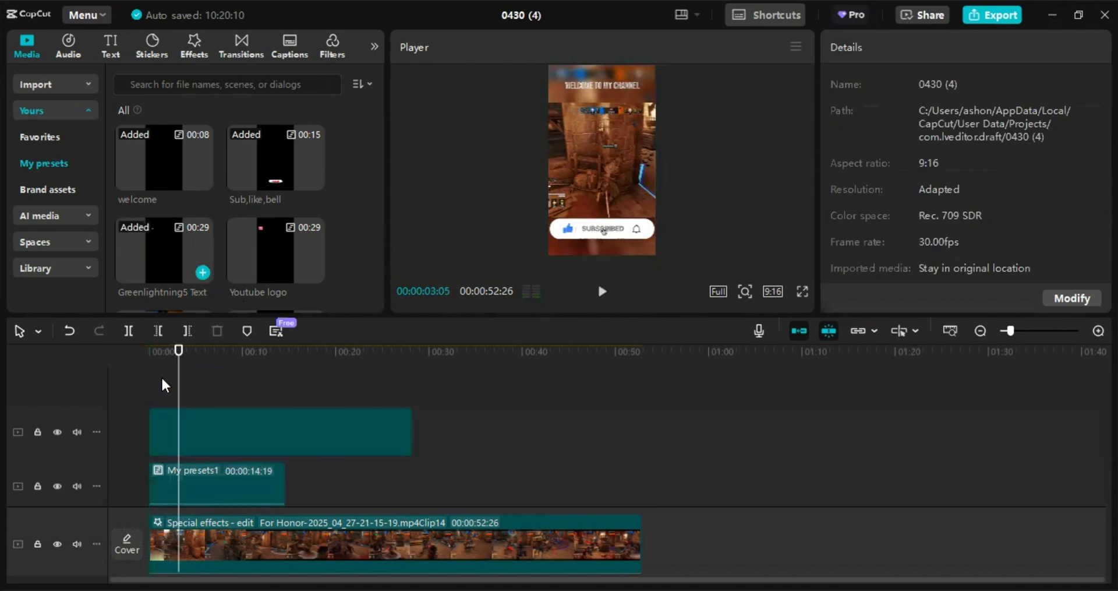
{"action": "left_click", "coordinate": [174, 379]}
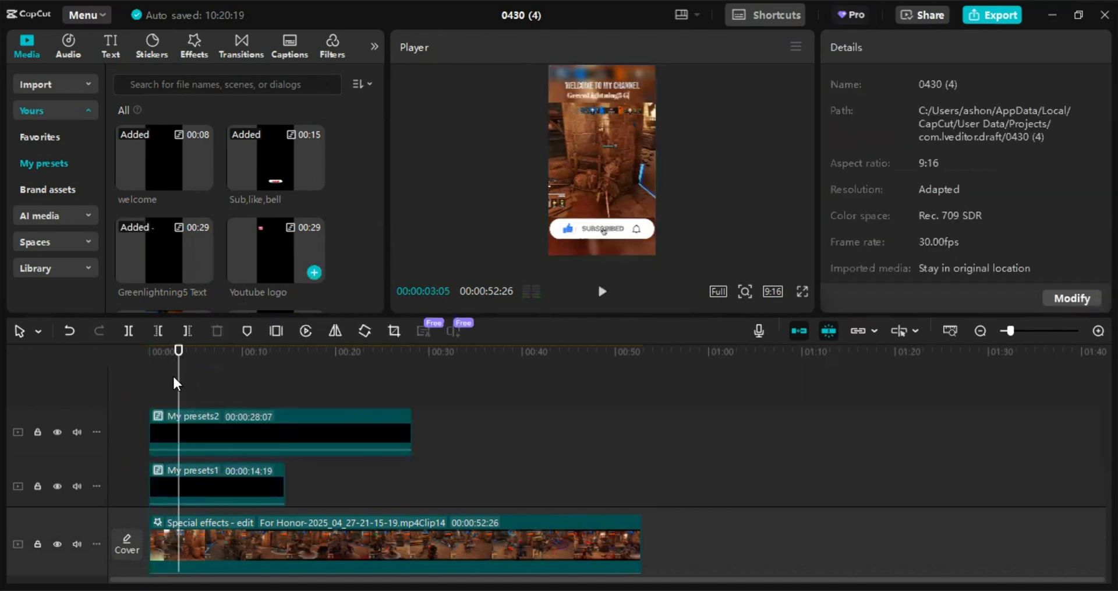
{"action": "mouse_move", "coordinate": [155, 382]}
{"action": "left_mouse_down"}
{"action": "mouse_move", "coordinate": [173, 368]}
{"action": "mouse_move", "coordinate": [138, 368]}
{"action": "left_mouse_up"}
{"action": "mouse_move", "coordinate": [442, 427]}
{"action": "left_mouse_down"}
{"action": "mouse_move", "coordinate": [403, 425]}
{"action": "mouse_move", "coordinate": [338, 484]}
{"action": "left_mouse_up"}
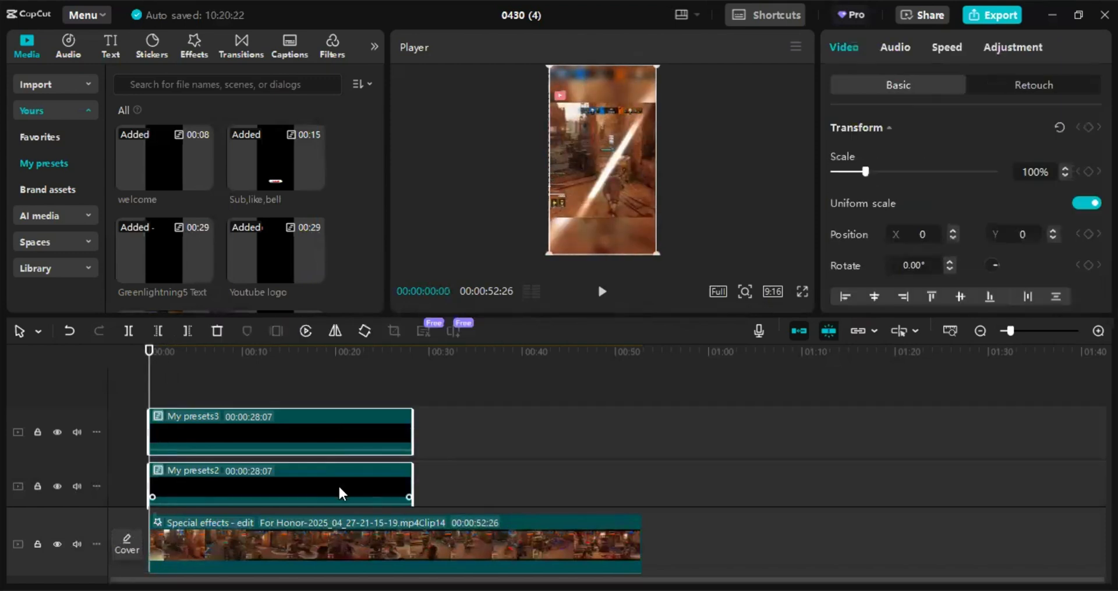
- Ungroup the selected preset compound clips into their separate layers
{"action": "right_click", "coordinate": [384, 417]}
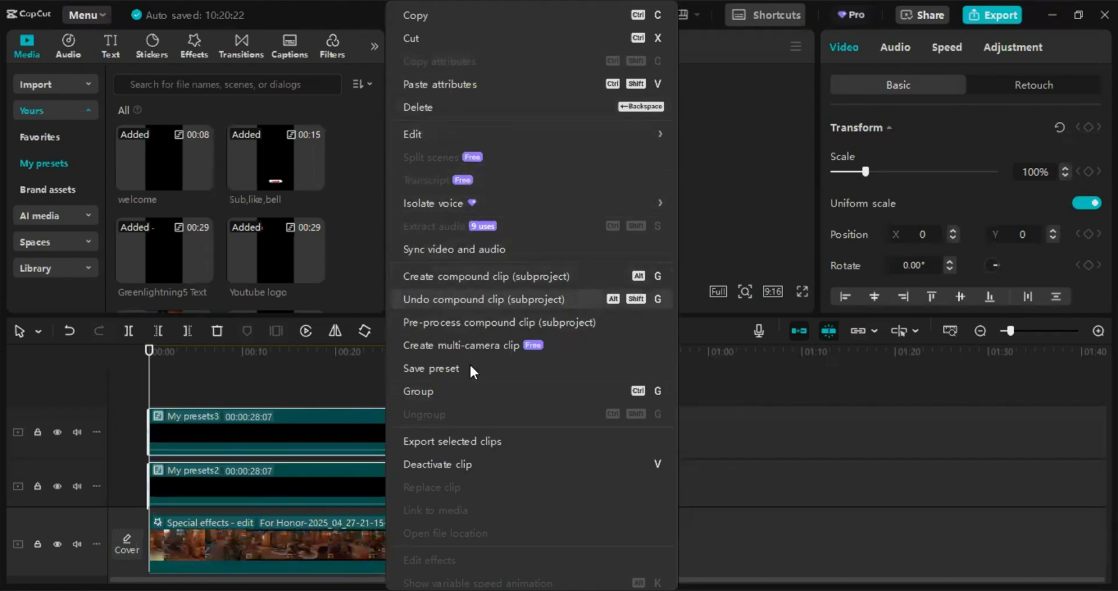
{"action": "left_click", "coordinate": [471, 299]}
{"action": "scroll", "coordinate": [433, 403], "scroll_direction": "down", "scroll_amount": 2}
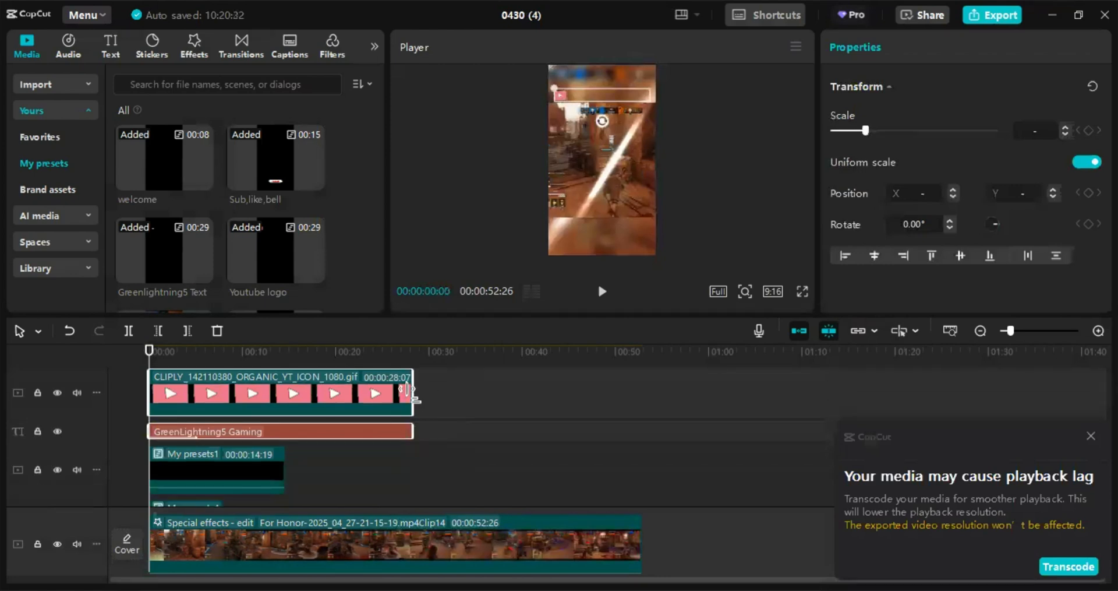
- Extend the YouTube icon GIF and GreenLightning5 Gaming text to 00:00:52:26 and play the preview
{"action": "left_click_drag", "start_coordinate": [407, 389], "coordinate": [641, 407]}
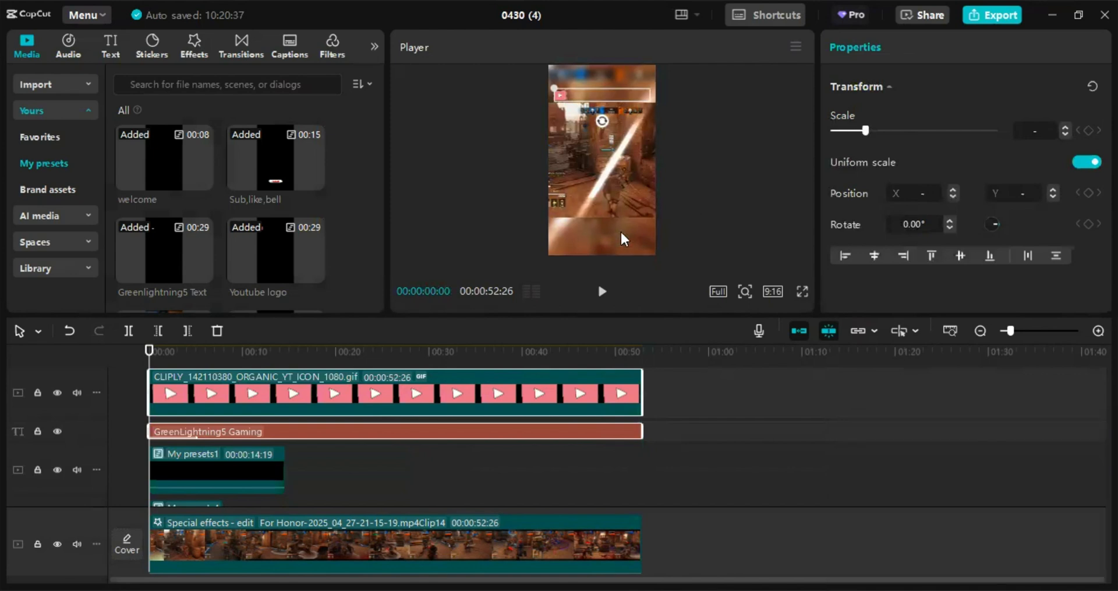
{"action": "left_click", "coordinate": [604, 291]}
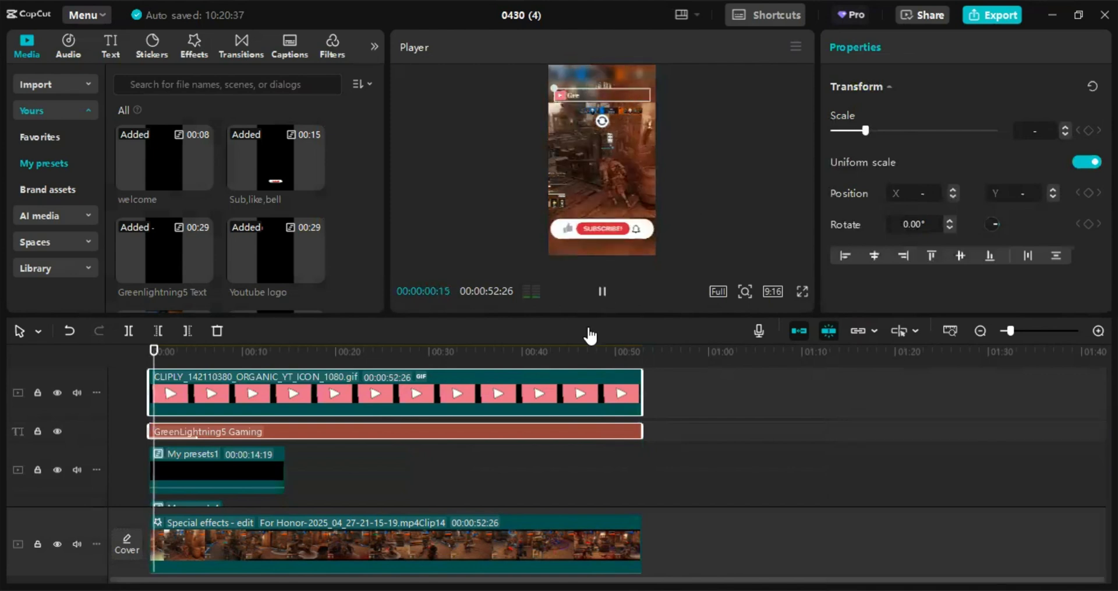
{"action": "left_click", "coordinate": [612, 290]}
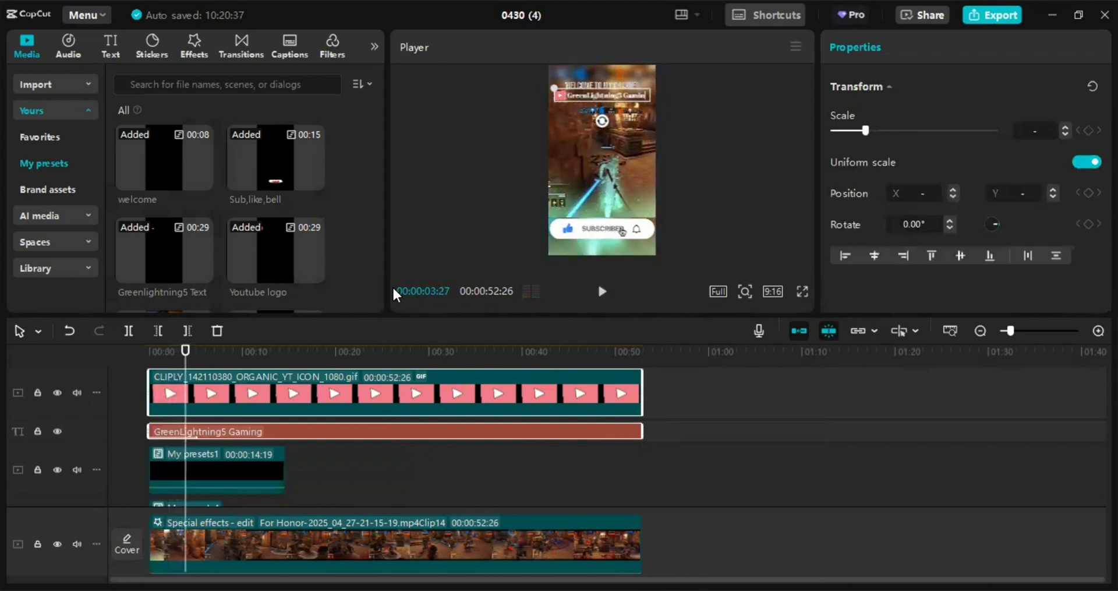
- Inspect the audio and video settings of both Clip14 gameplay clips
{"action": "scroll", "coordinate": [355, 285], "scroll_direction": "down", "scroll_amount": 3}
{"action": "scroll", "coordinate": [327, 378], "scroll_direction": "down", "scroll_amount": 5}
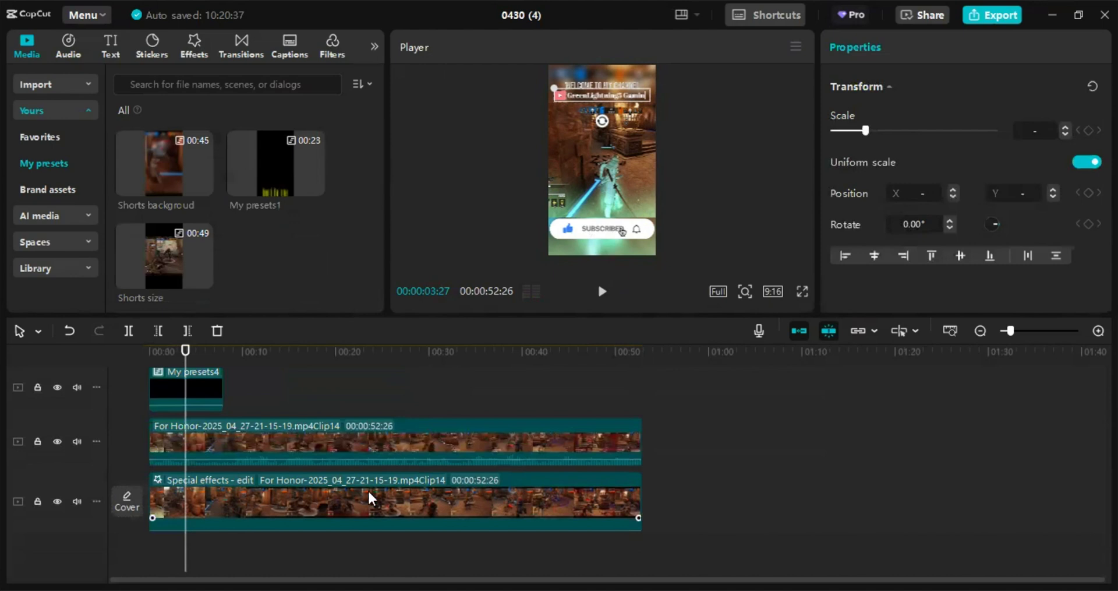
{"action": "left_click", "coordinate": [368, 498]}
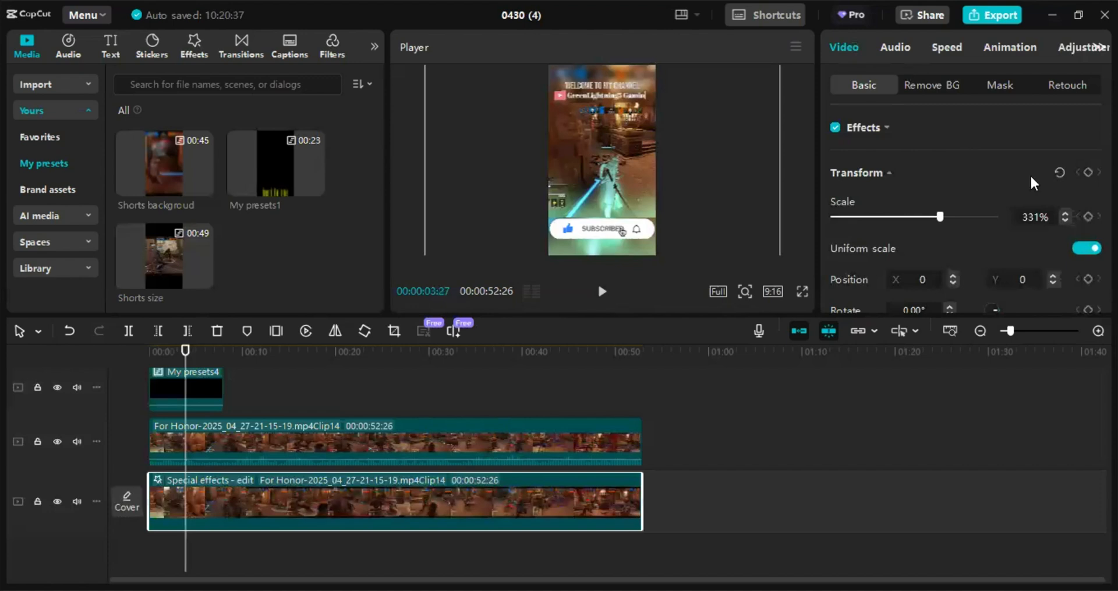
{"action": "left_click", "coordinate": [894, 49]}
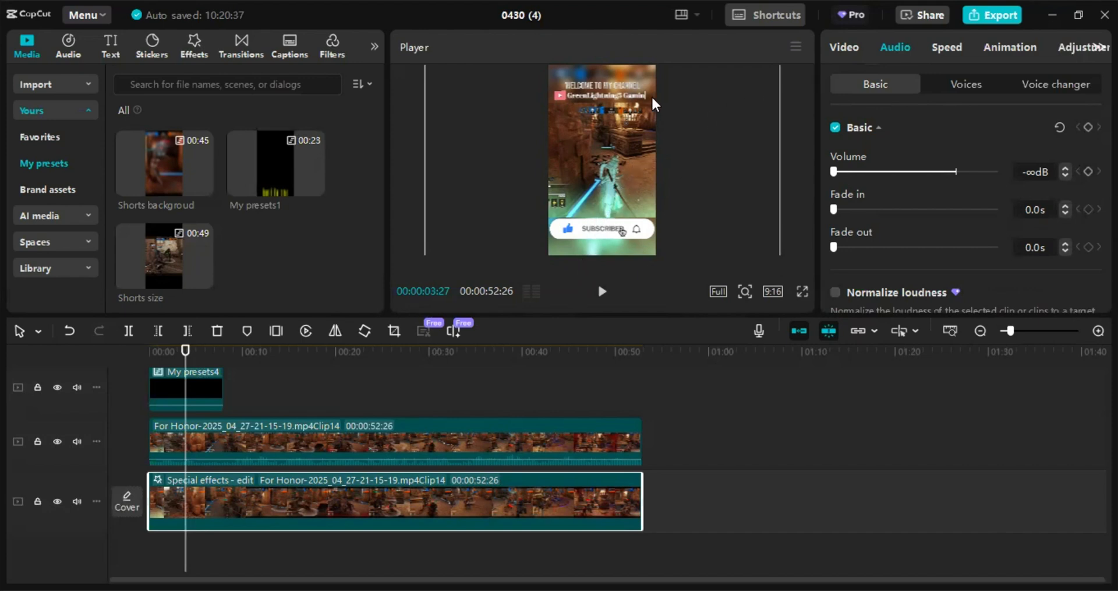
{"action": "left_click", "coordinate": [194, 46]}
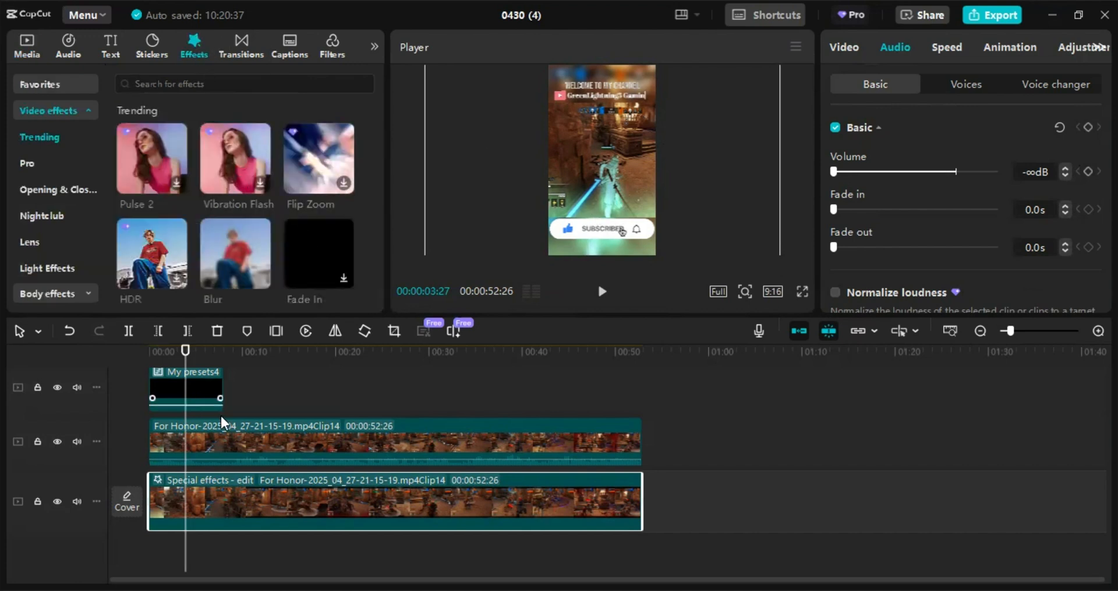
{"action": "left_click", "coordinate": [221, 453]}
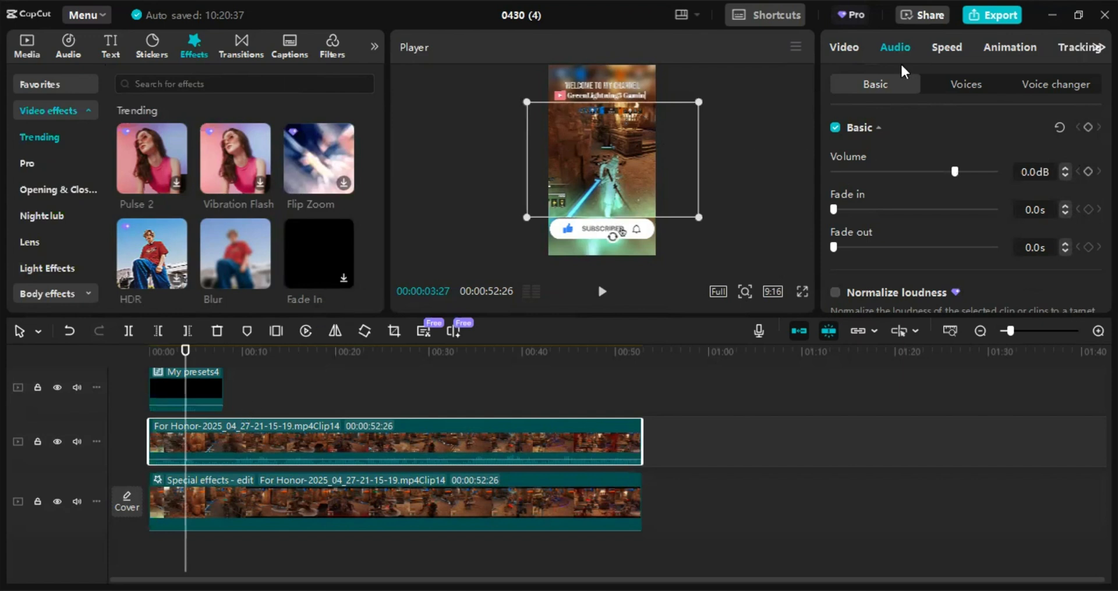
{"action": "left_click", "coordinate": [848, 54]}
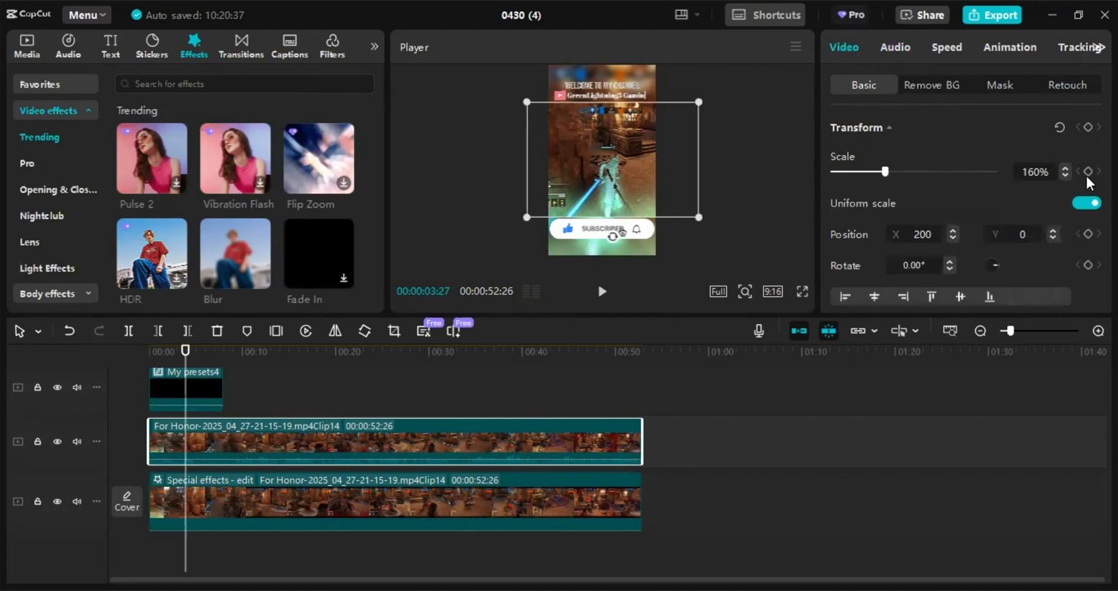